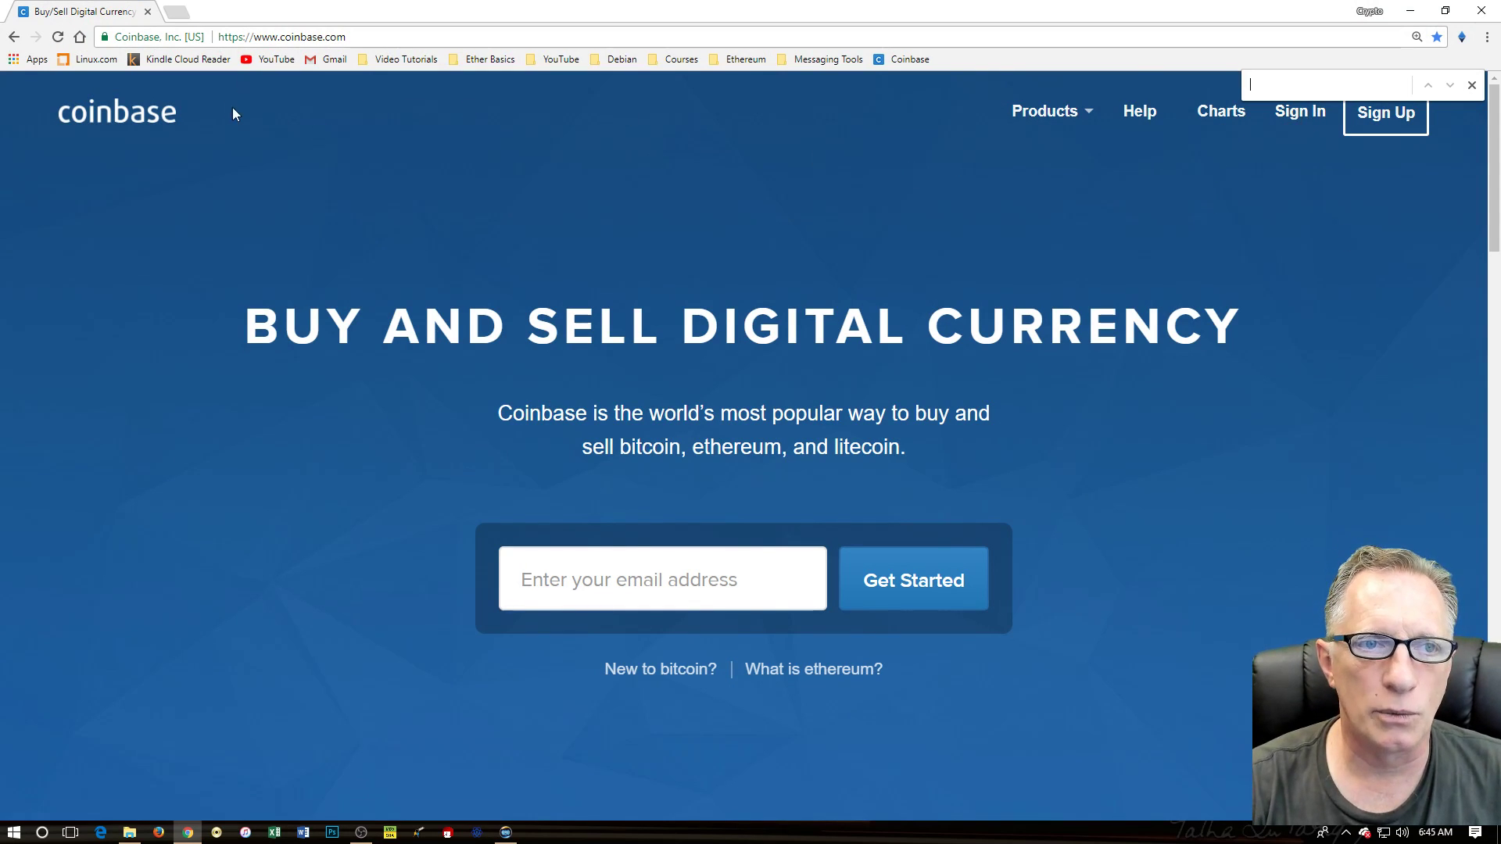
Sign in to Coinbase with the saved login, reaching the 2-Step Verification page.
left_click(1296, 115)
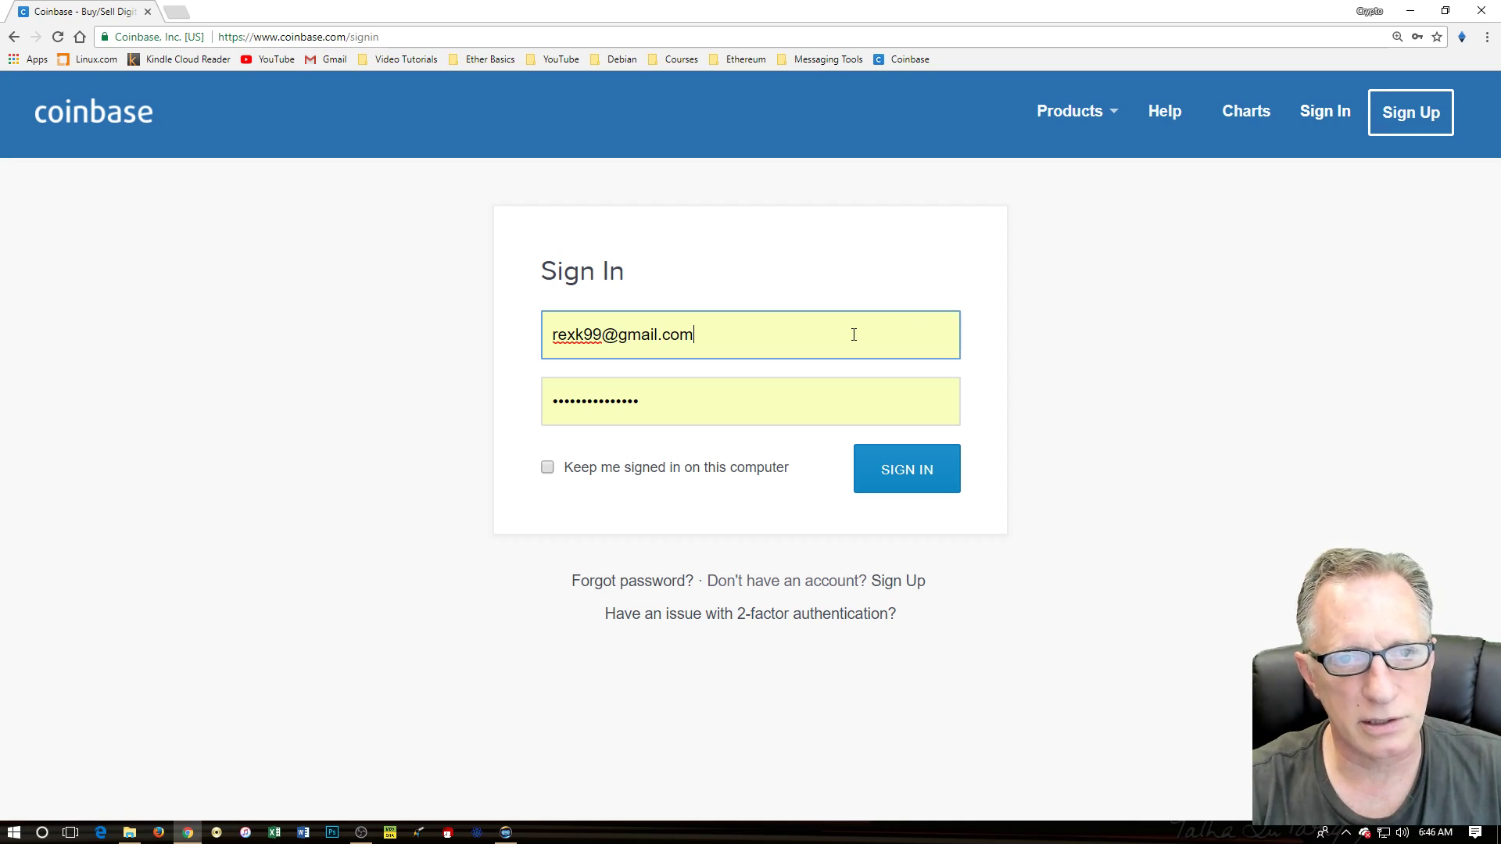
left_click(905, 486)
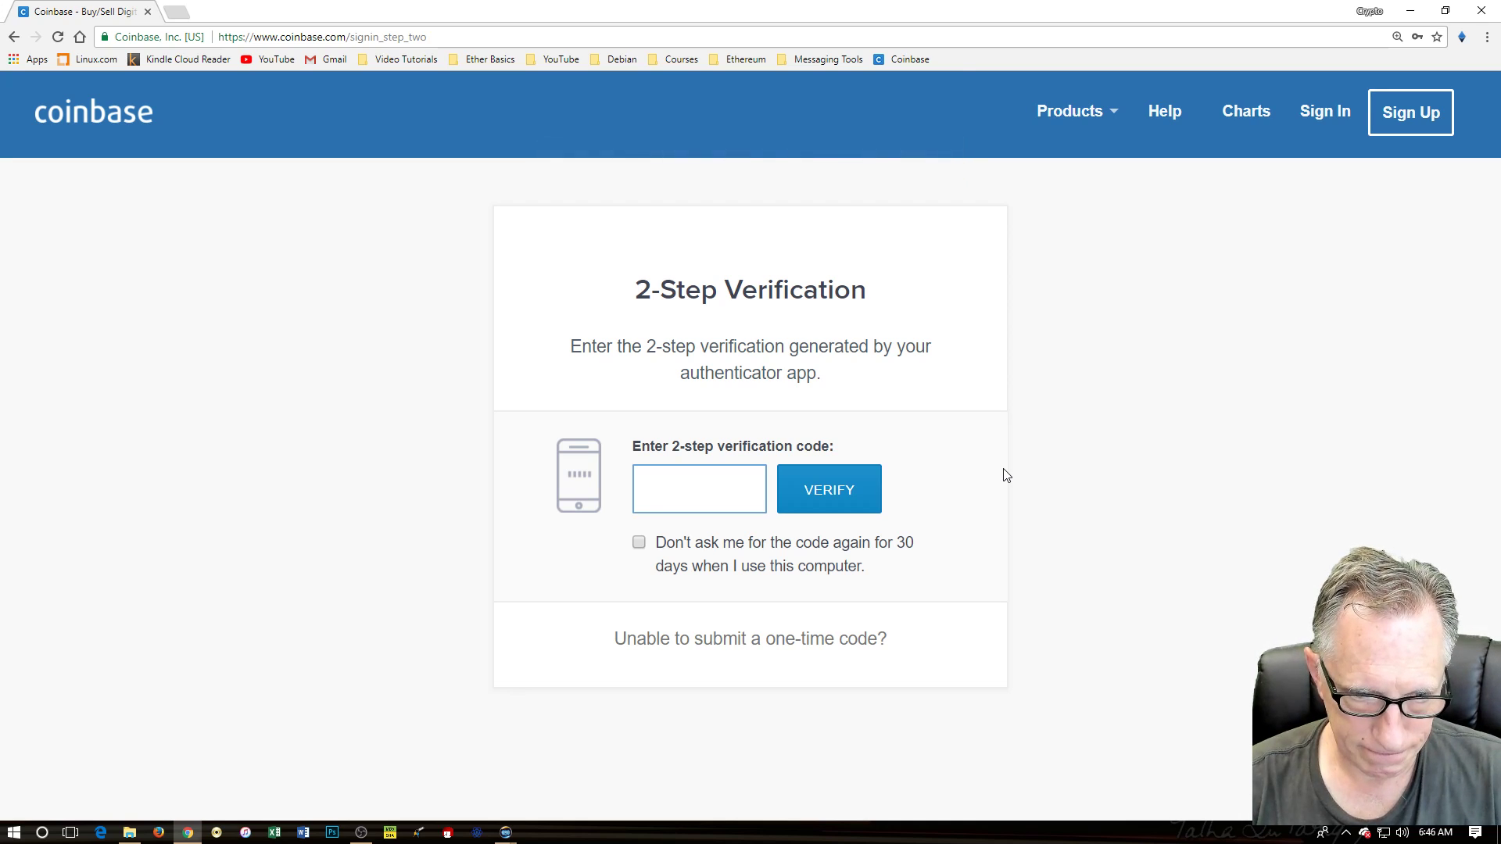
Enter the current Coinbase code from Google Authenticator and verify to reach the Dashboard.
left_click(504, 832)
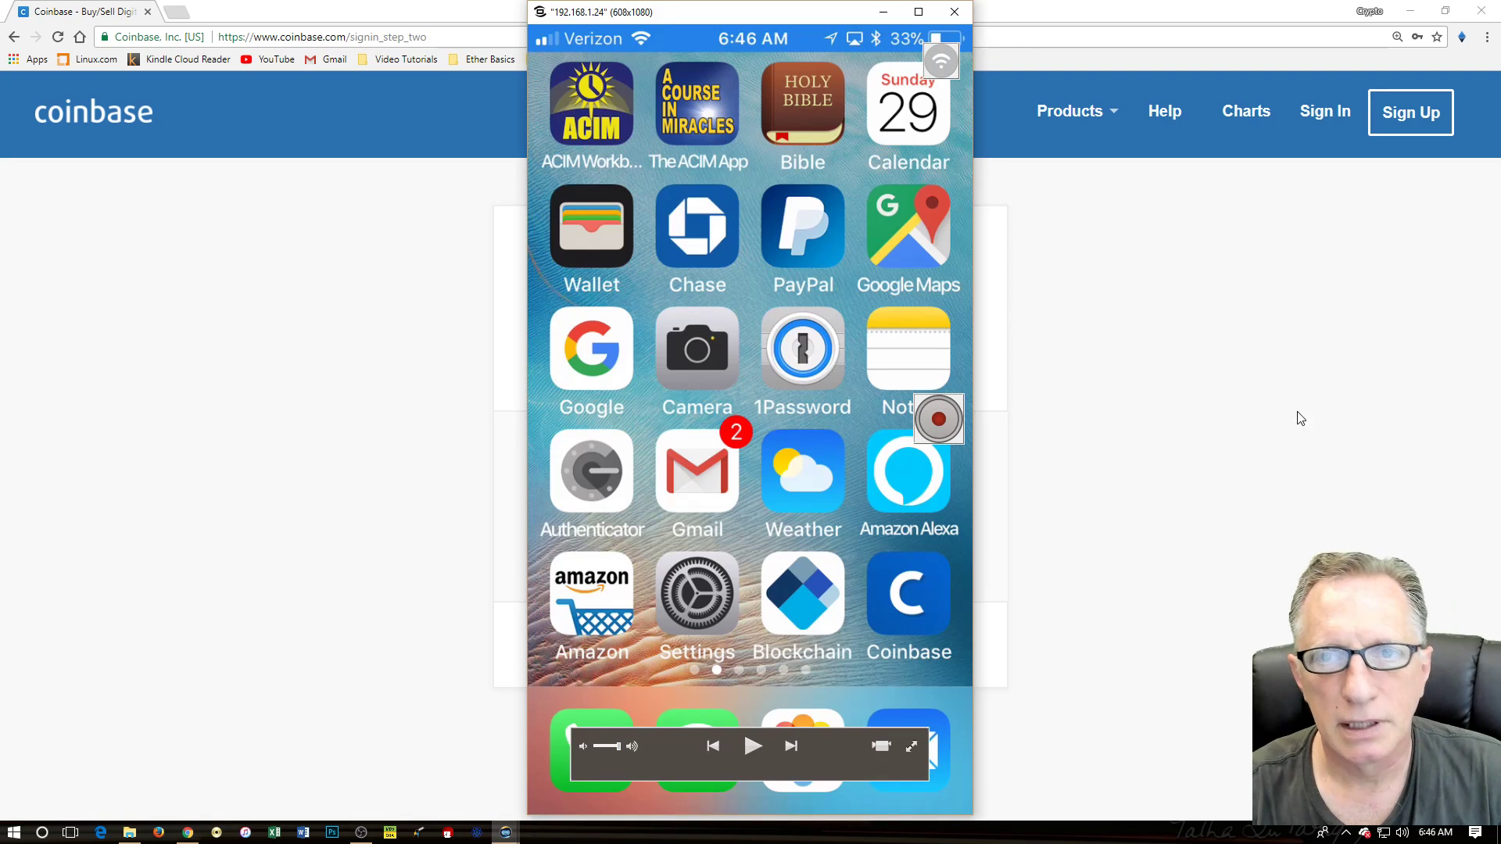
left_click_drag(764, 14, 1252, 16)
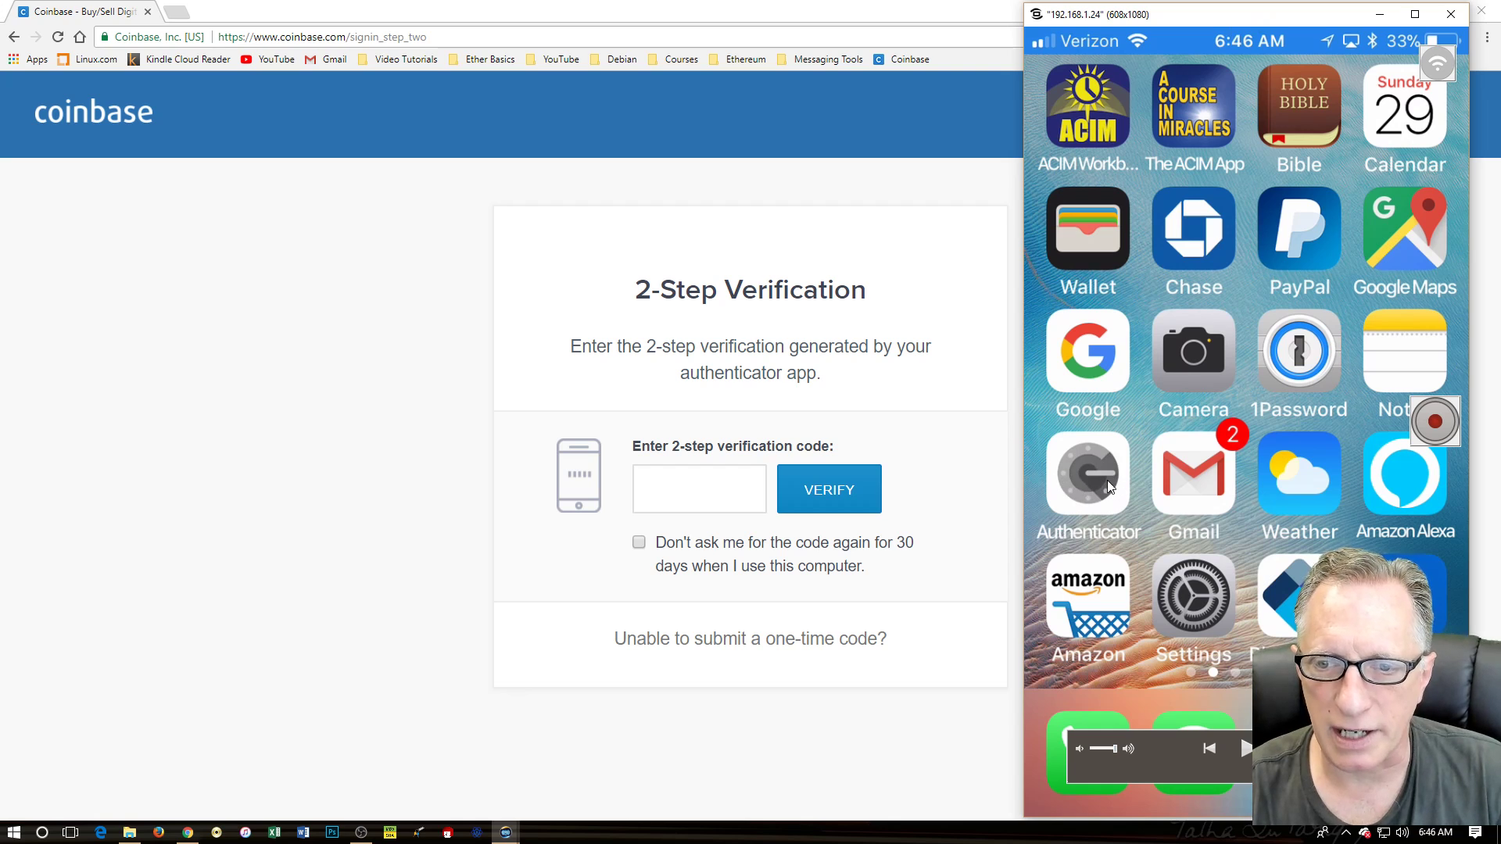
left_click(1085, 487)
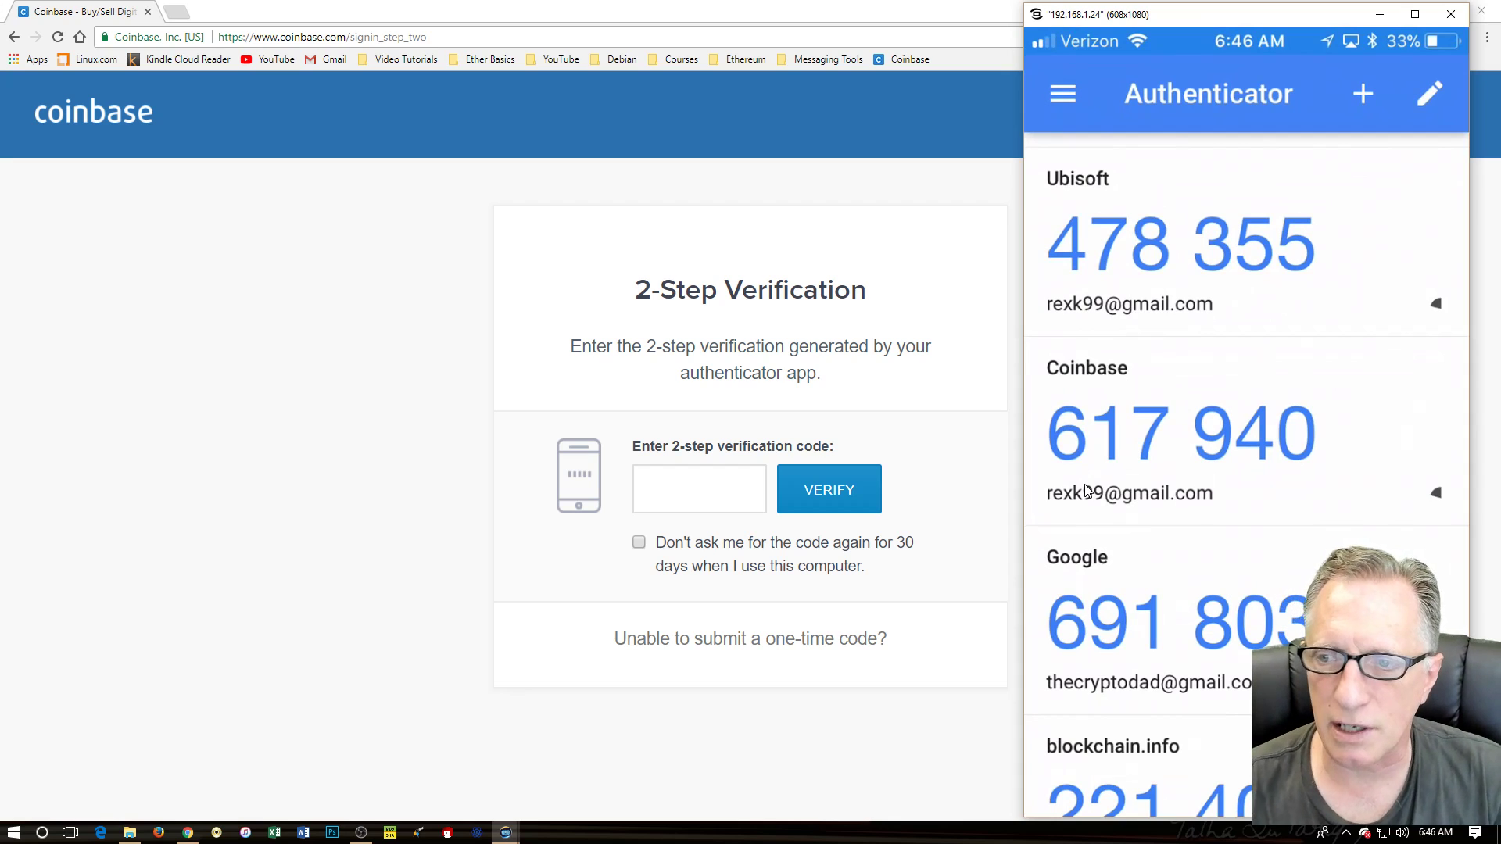
mouse_move(1454, 505)
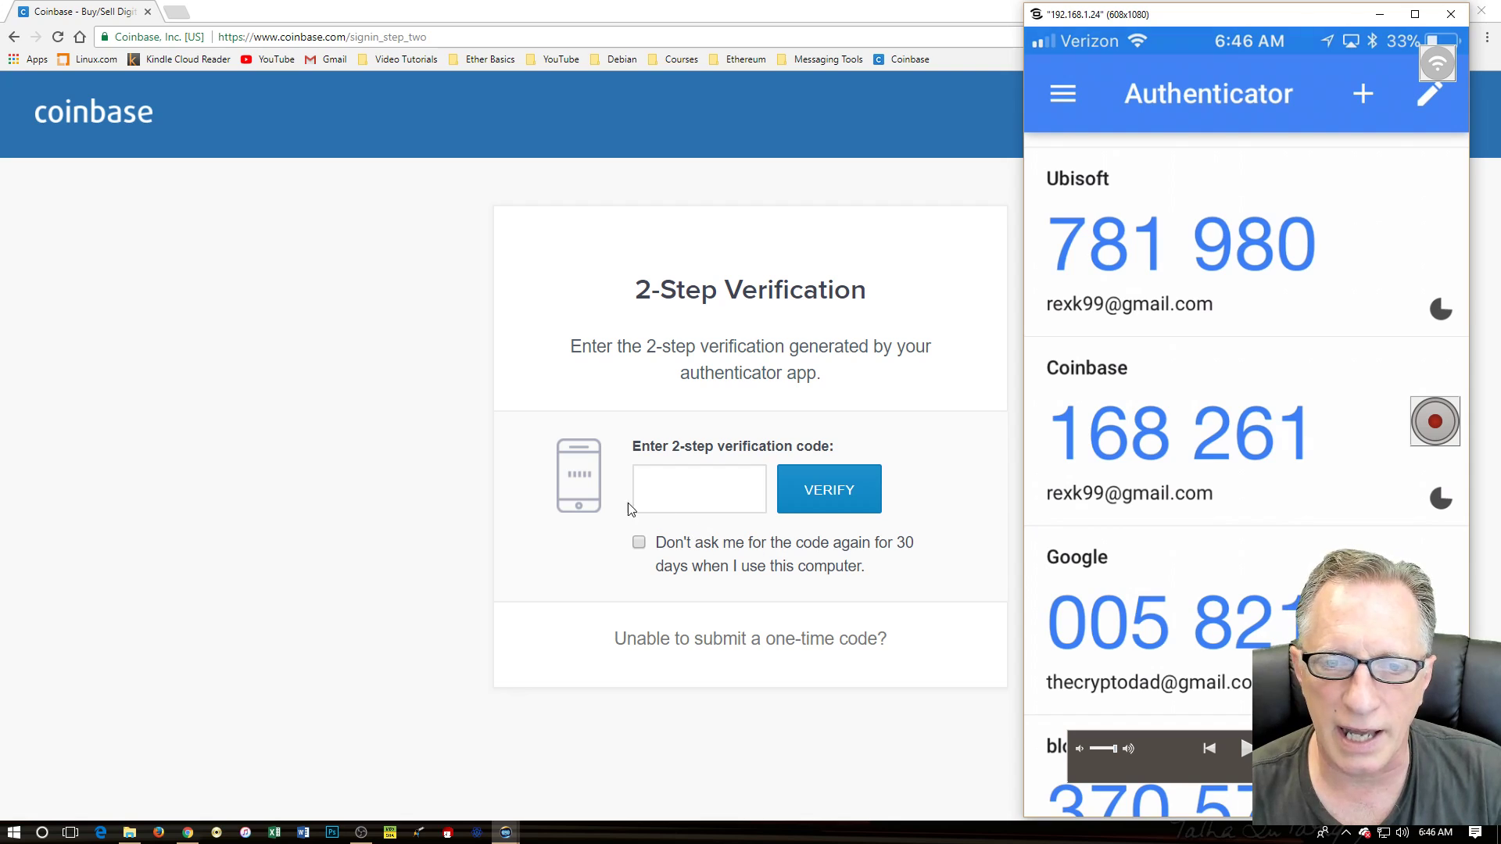
left_click(668, 484)
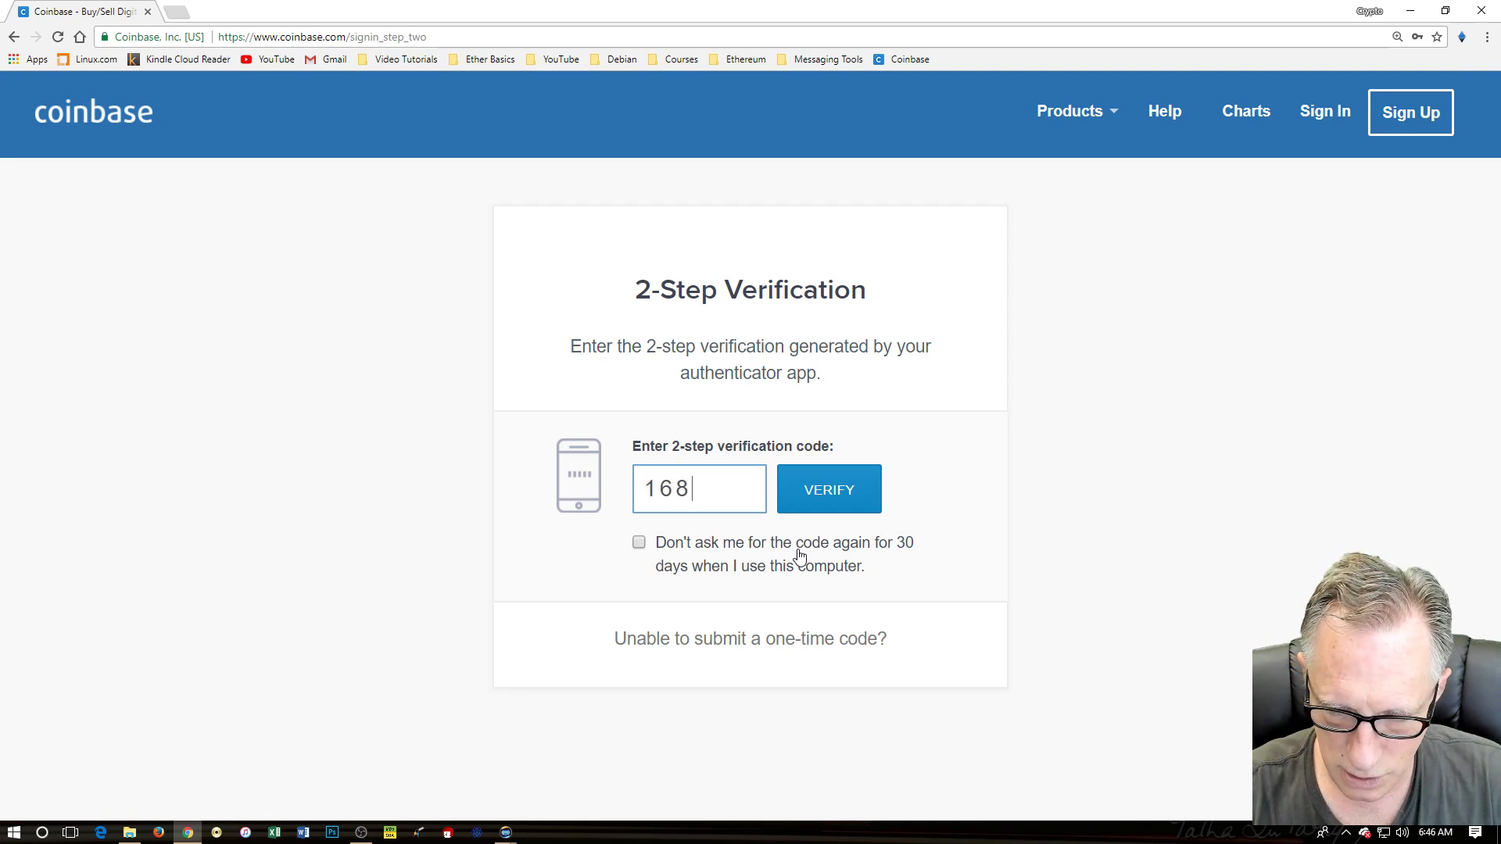
left_click(829, 486)
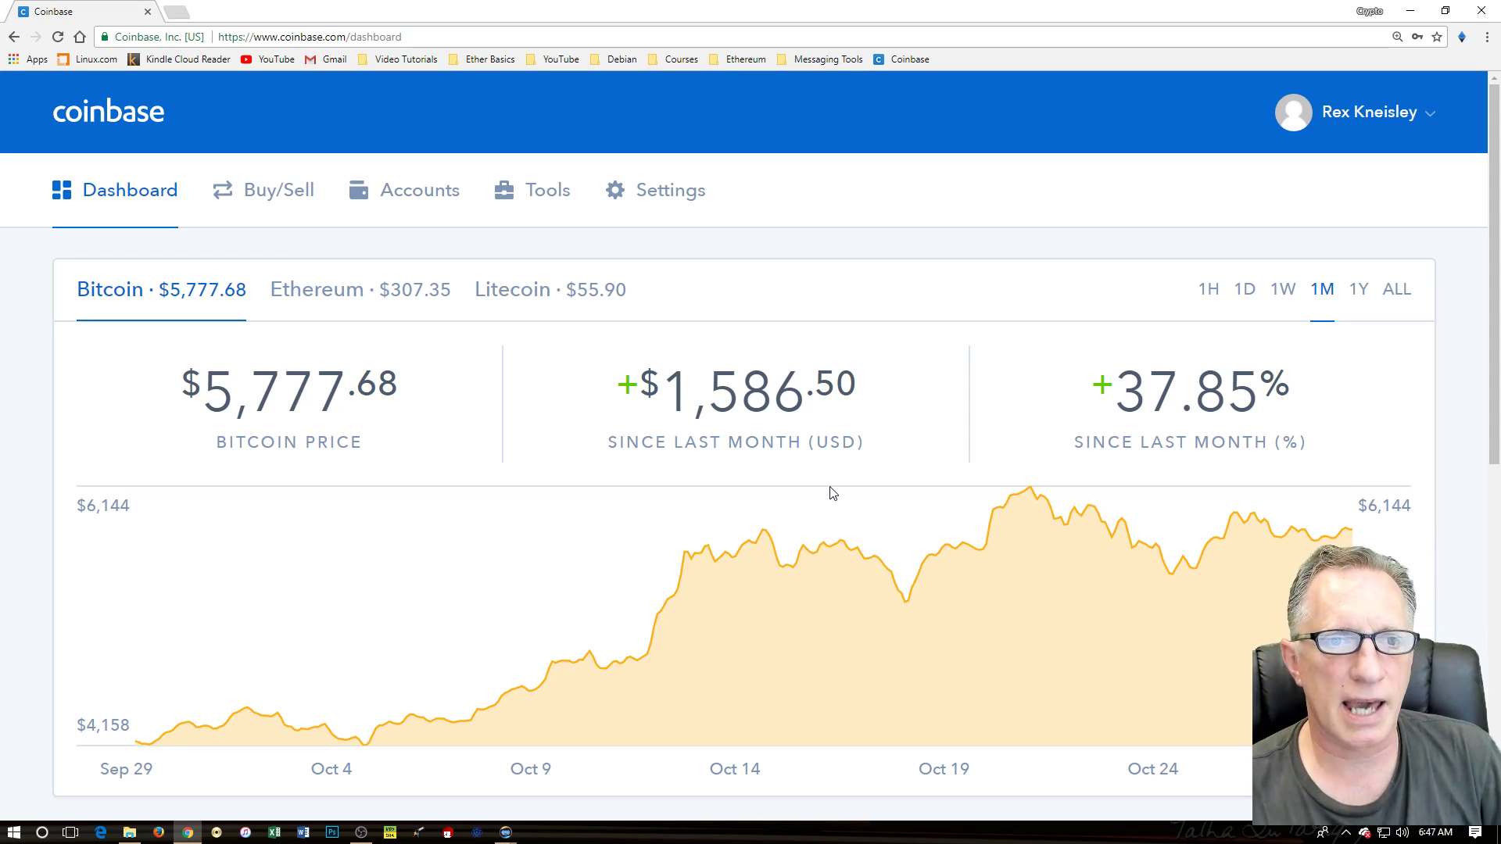
Review the BTC Wallet's pending Sent Bitcoin transaction under Accounts, then minimise Chrome.
left_click(414, 197)
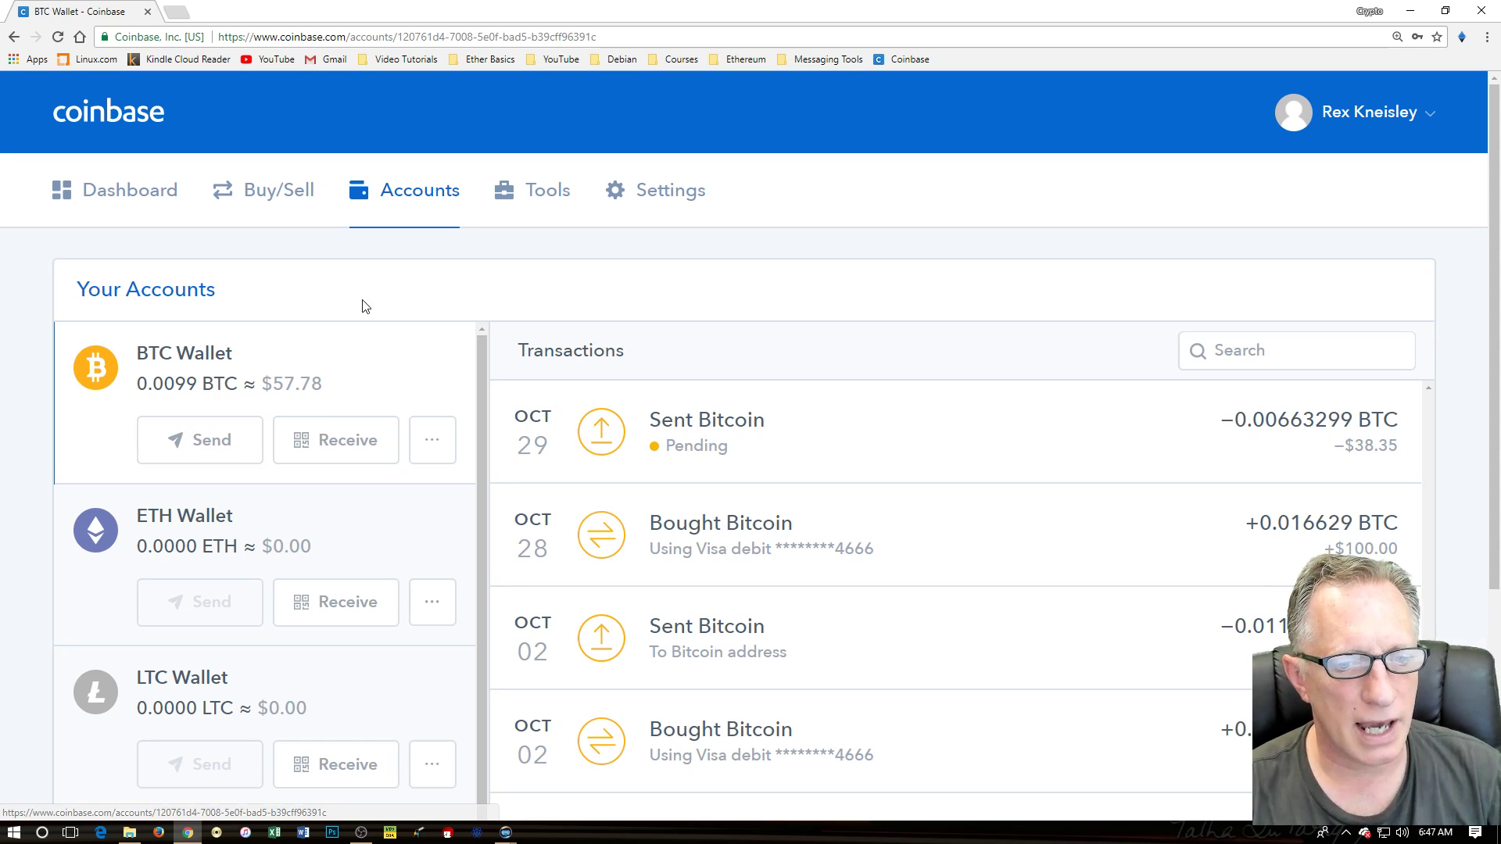
left_click(476, 833)
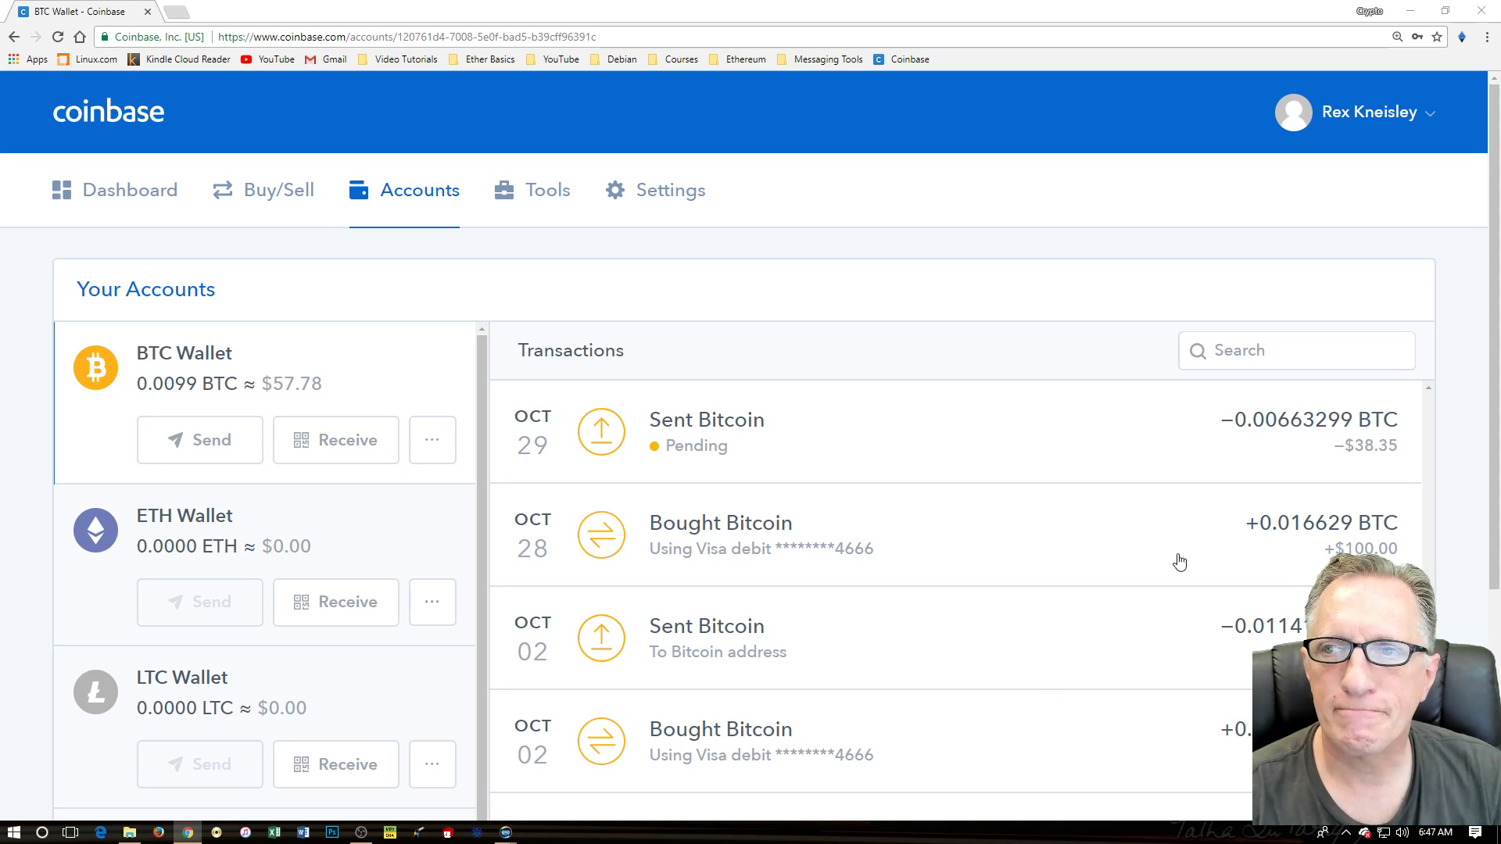
left_click(1411, 16)
Unlock the encrypted CryptoDad wallet in Electrum's wizard with its password.
left_click(882, 14)
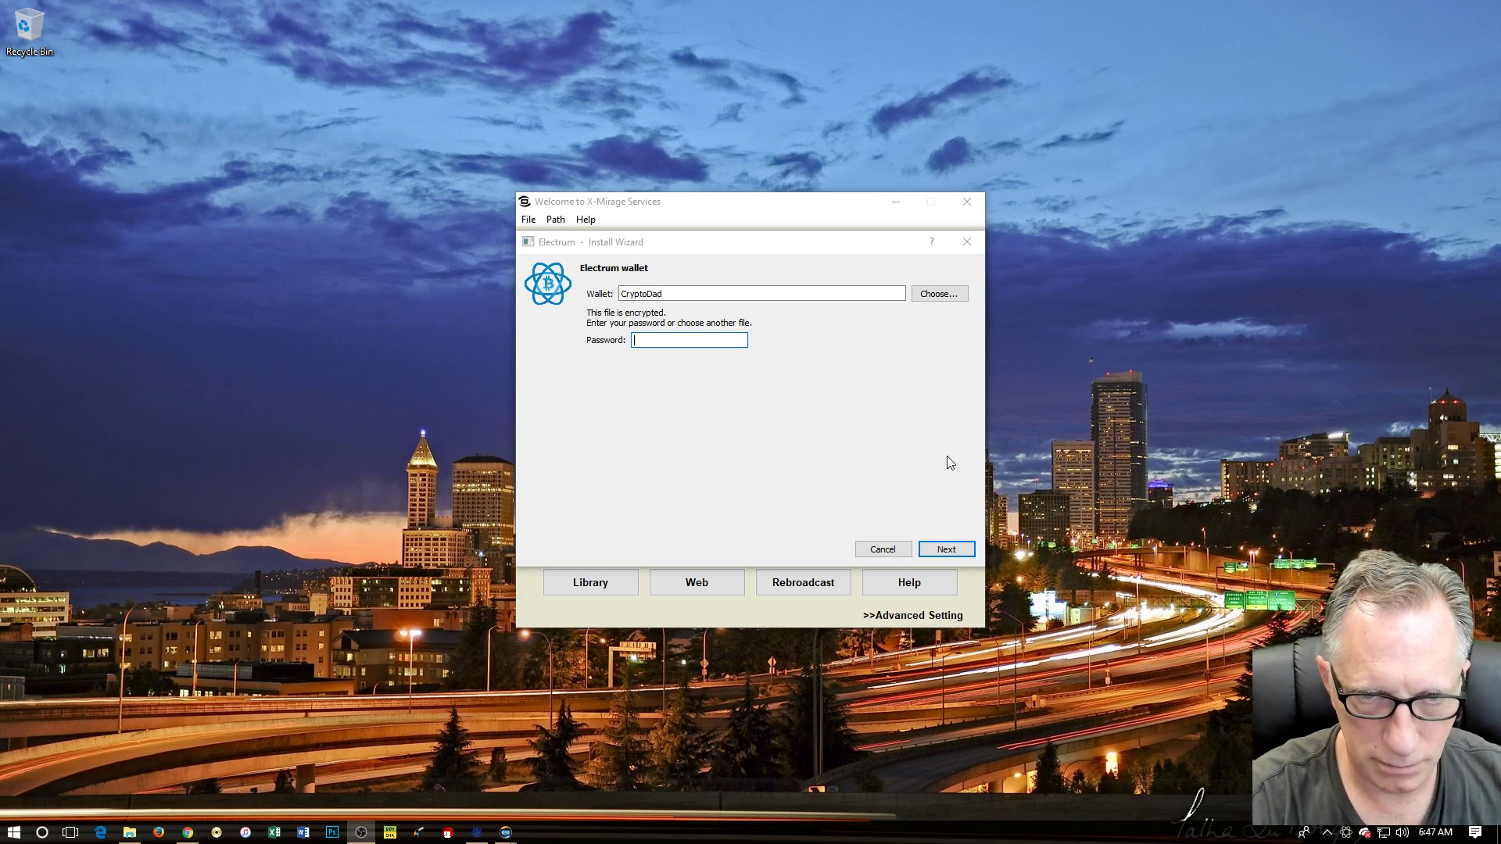
left_click(769, 383)
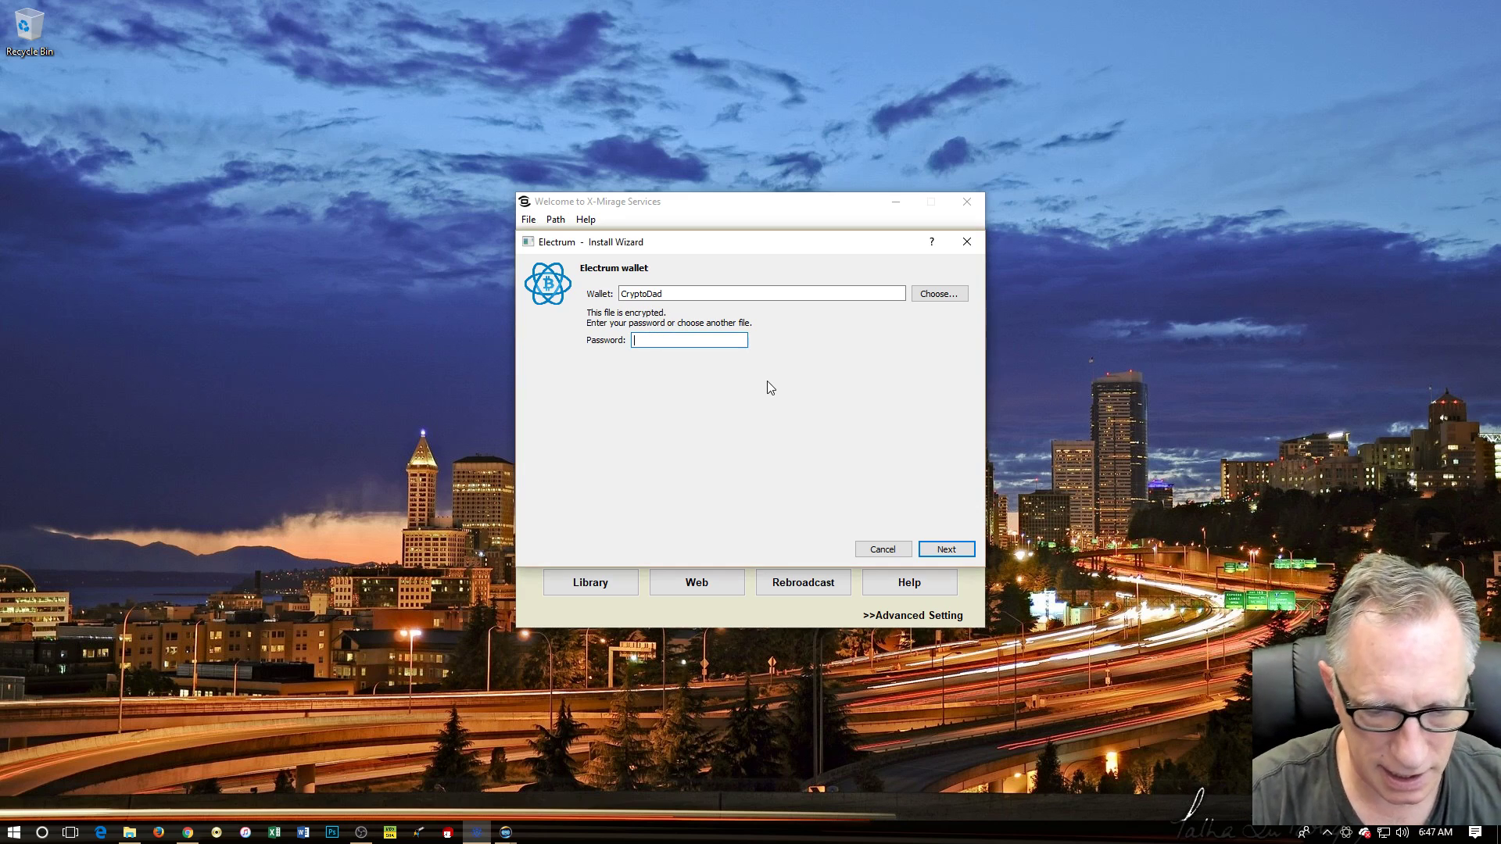
type("•")
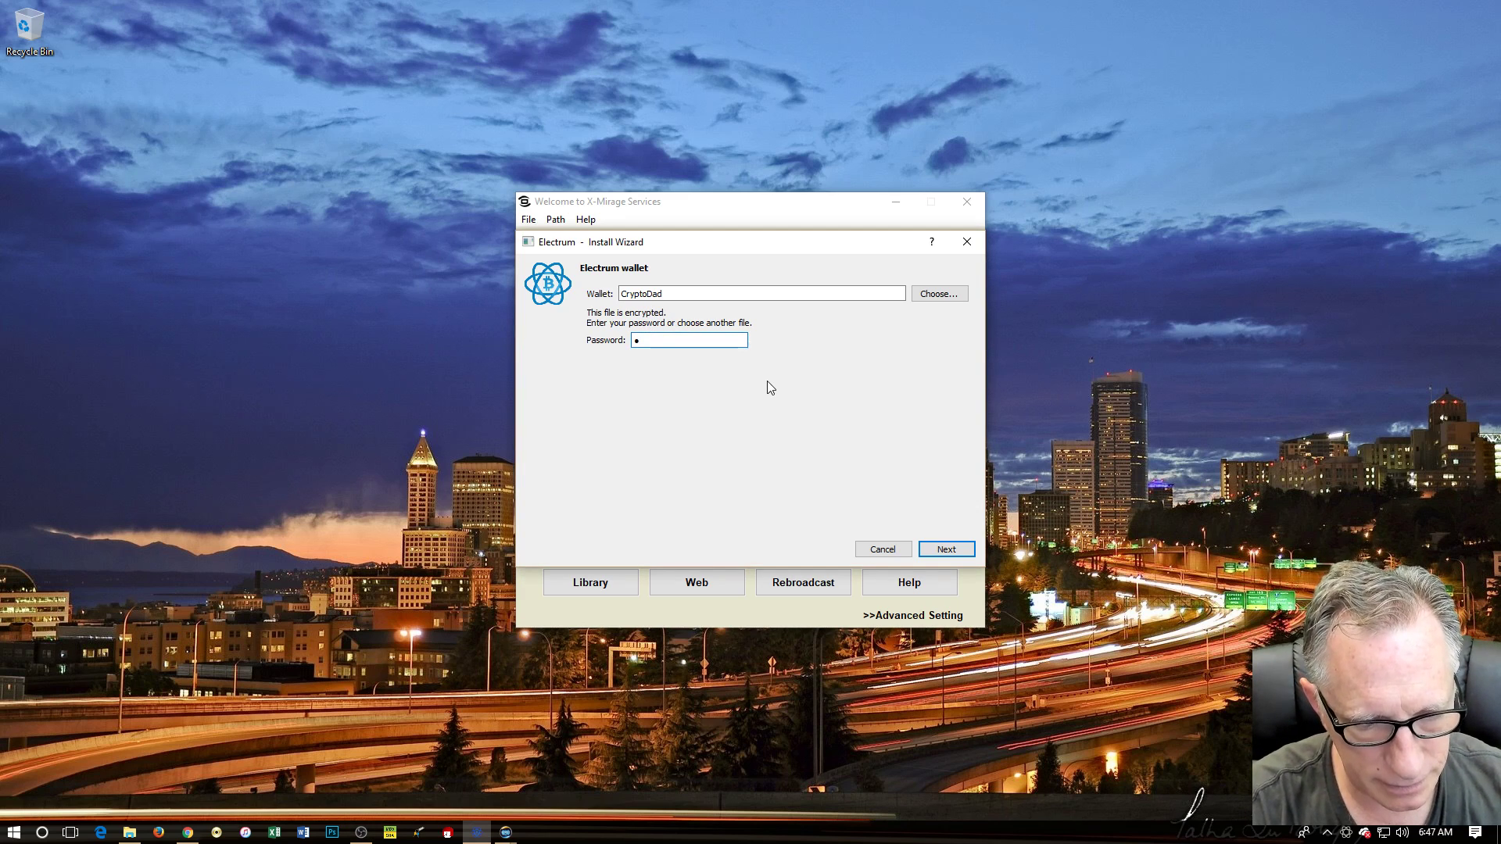
type("•••••••")
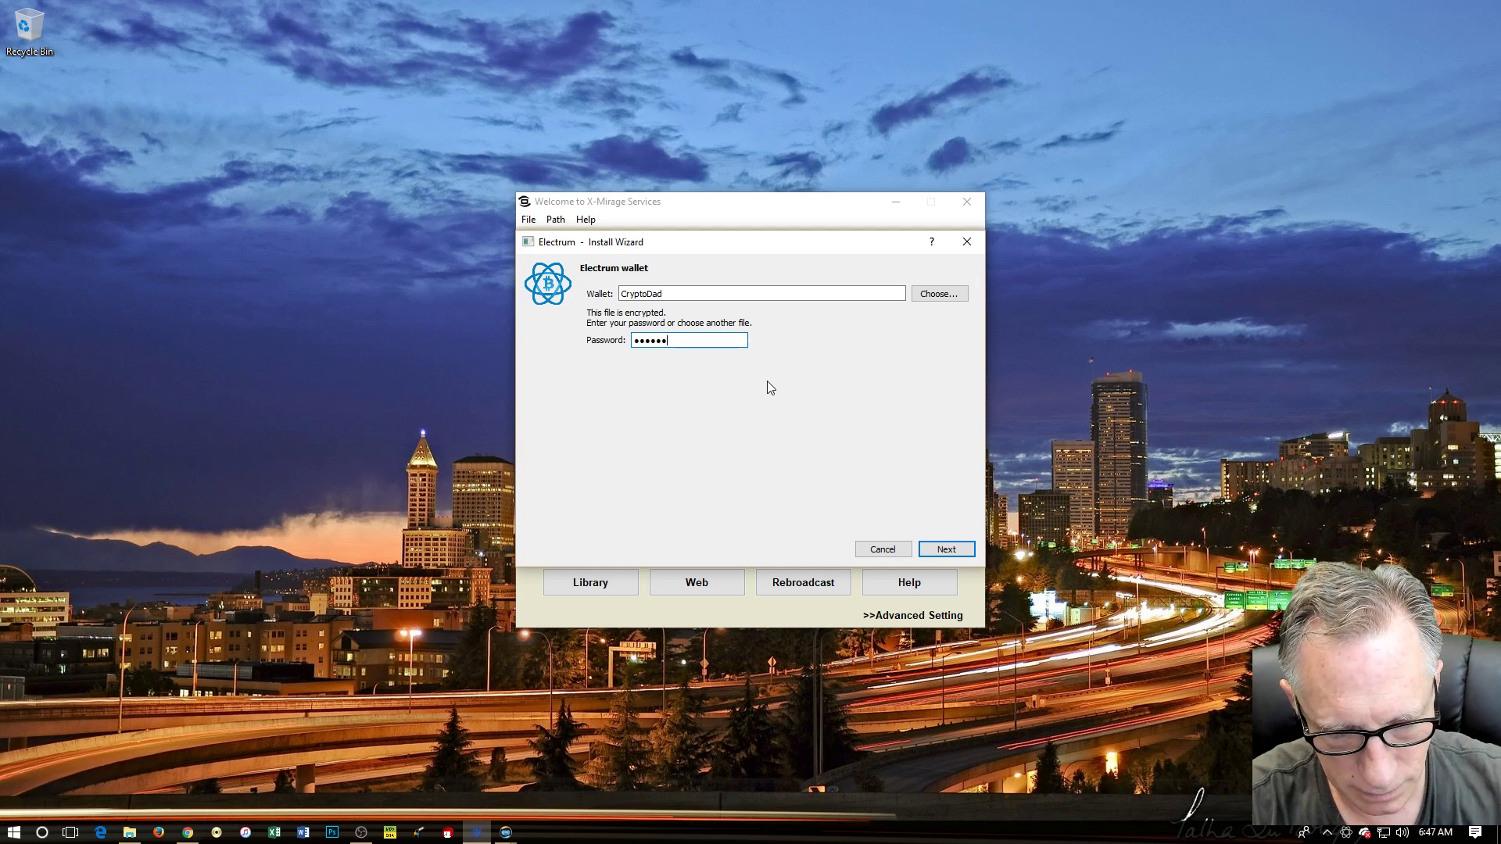
type("•••")
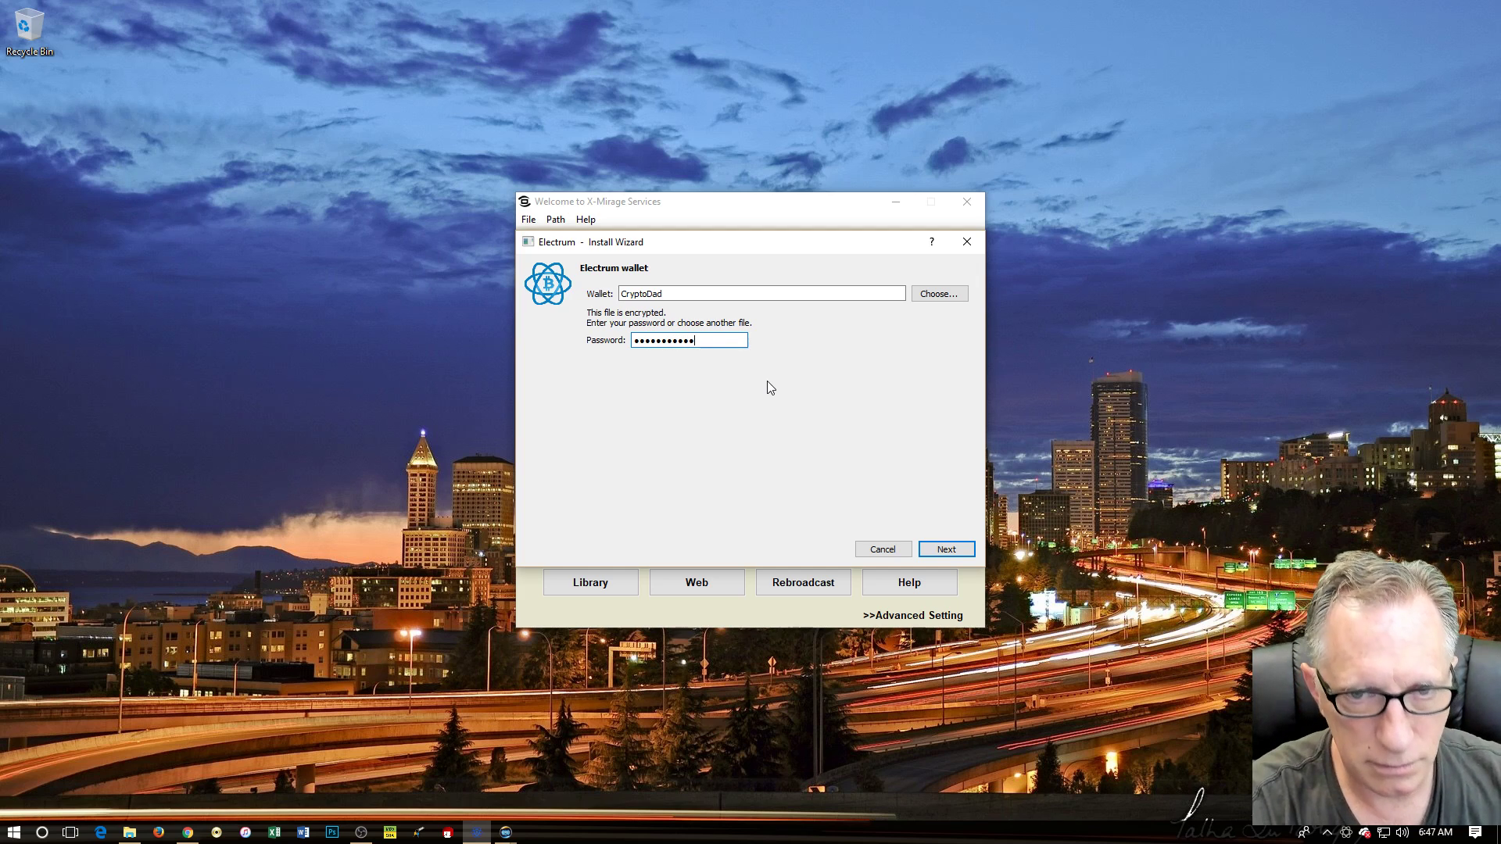
left_click(946, 549)
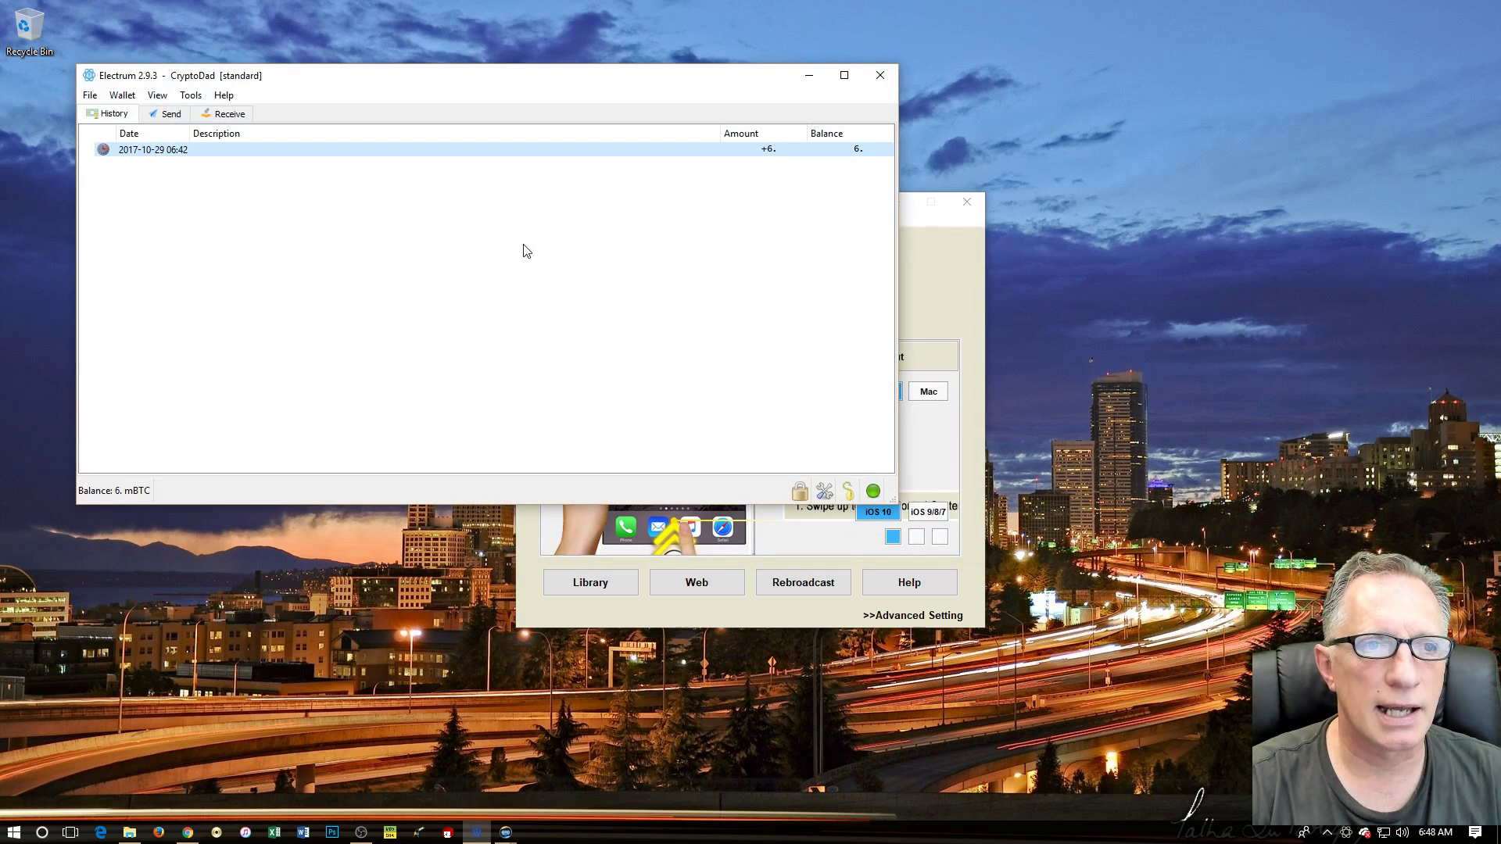
Show Electrum's Receive tab and copy the receiving address to the clipboard.
left_click_drag(325, 77, 353, 88)
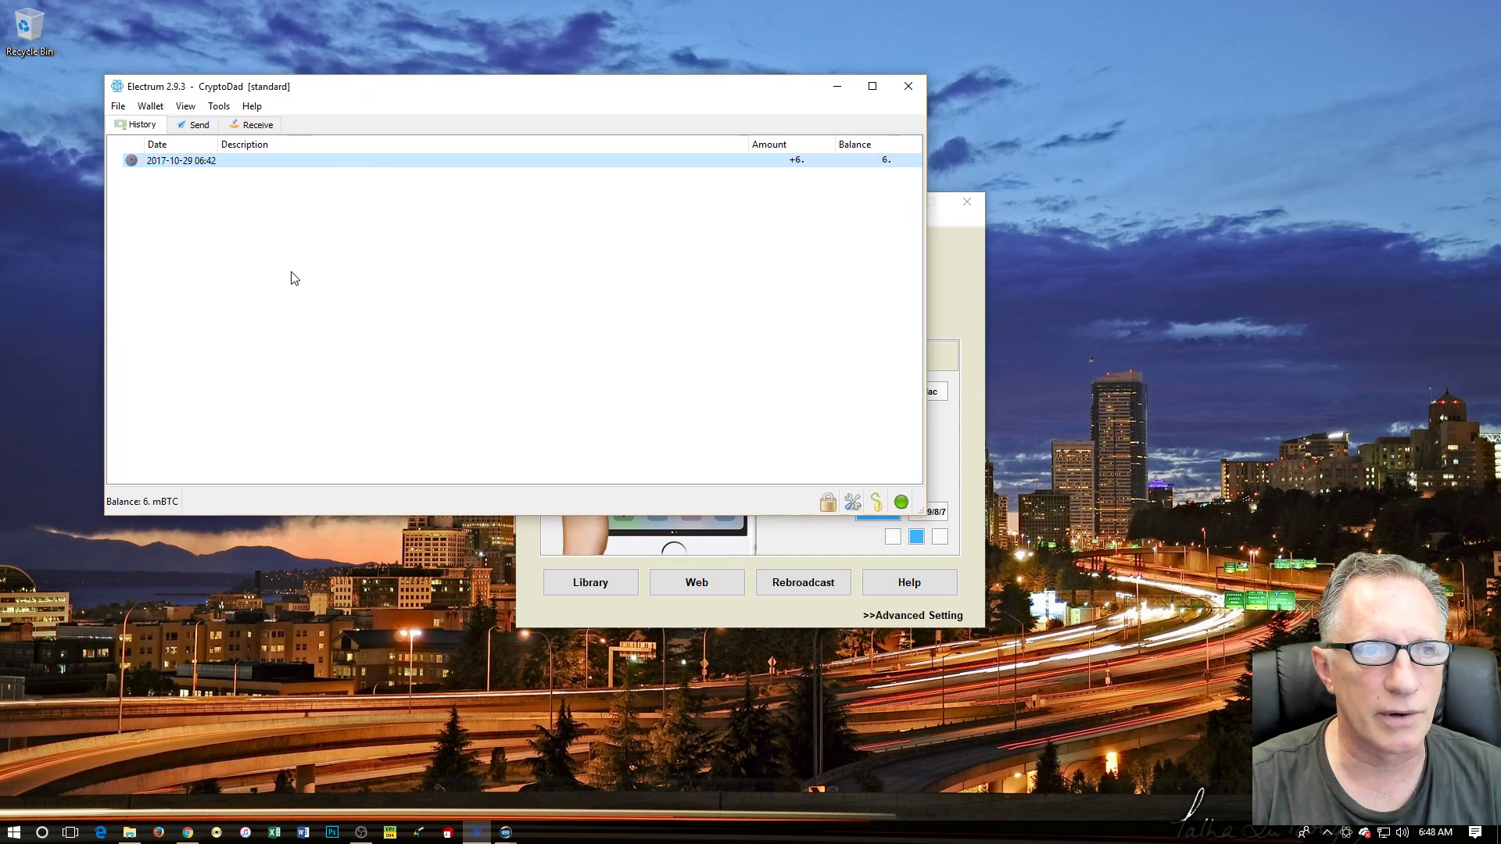
double_click(259, 161)
left_click(156, 168)
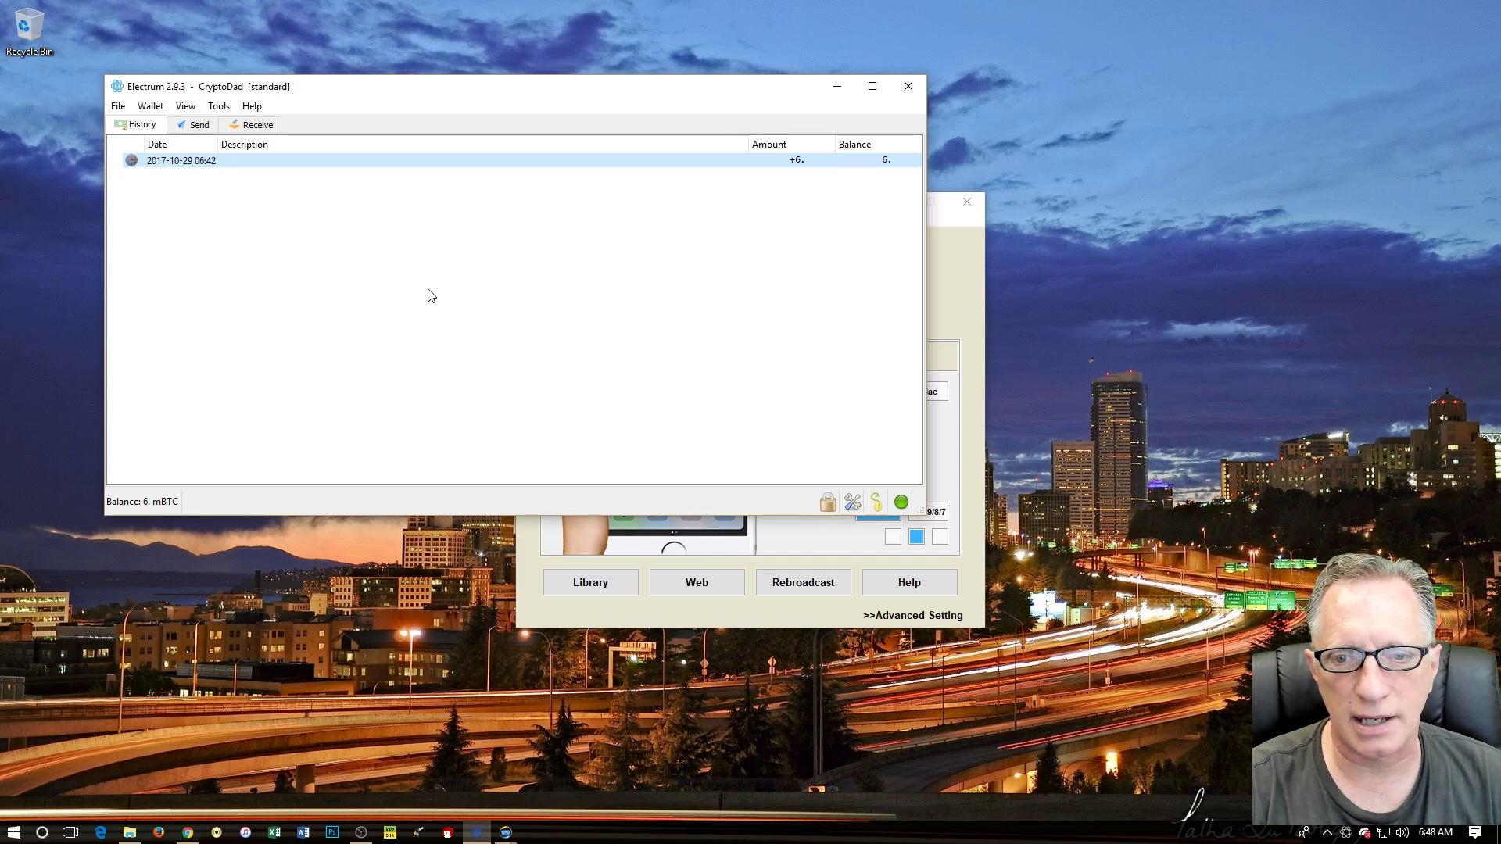
left_click_drag(525, 97, 466, 114)
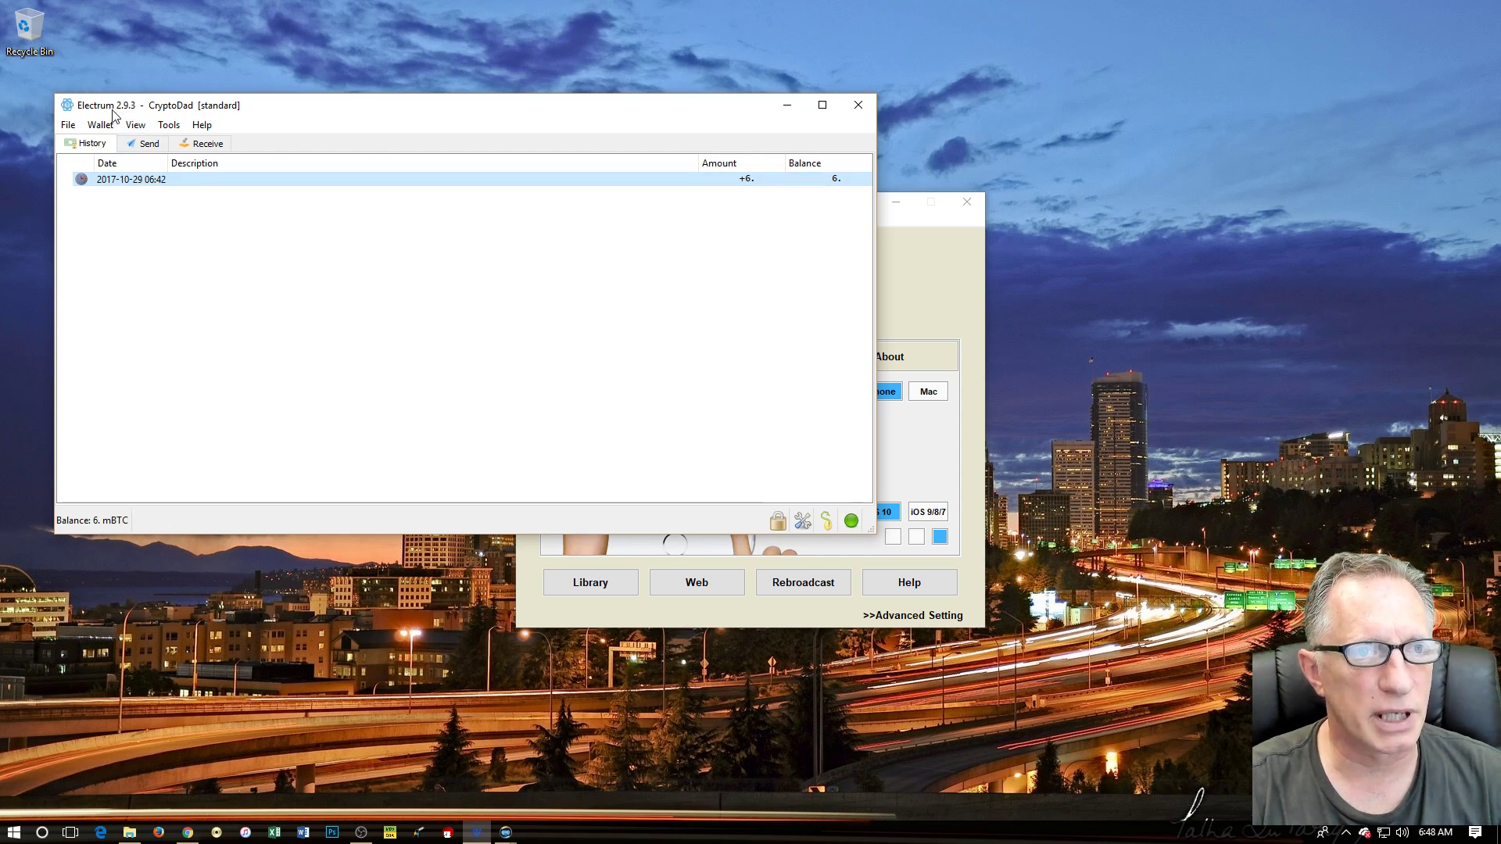
left_click(210, 146)
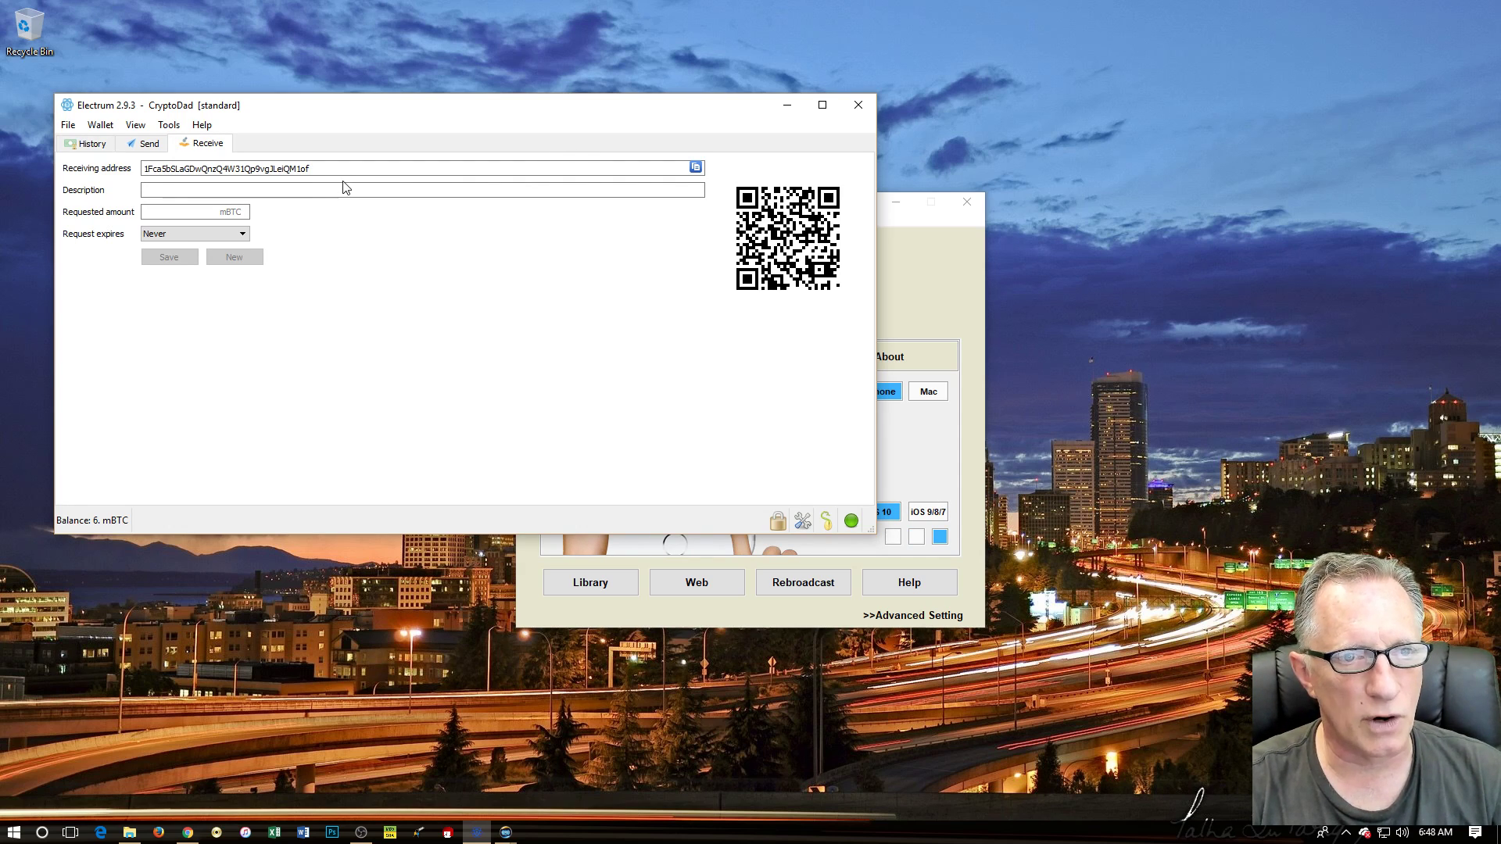
left_click(695, 168)
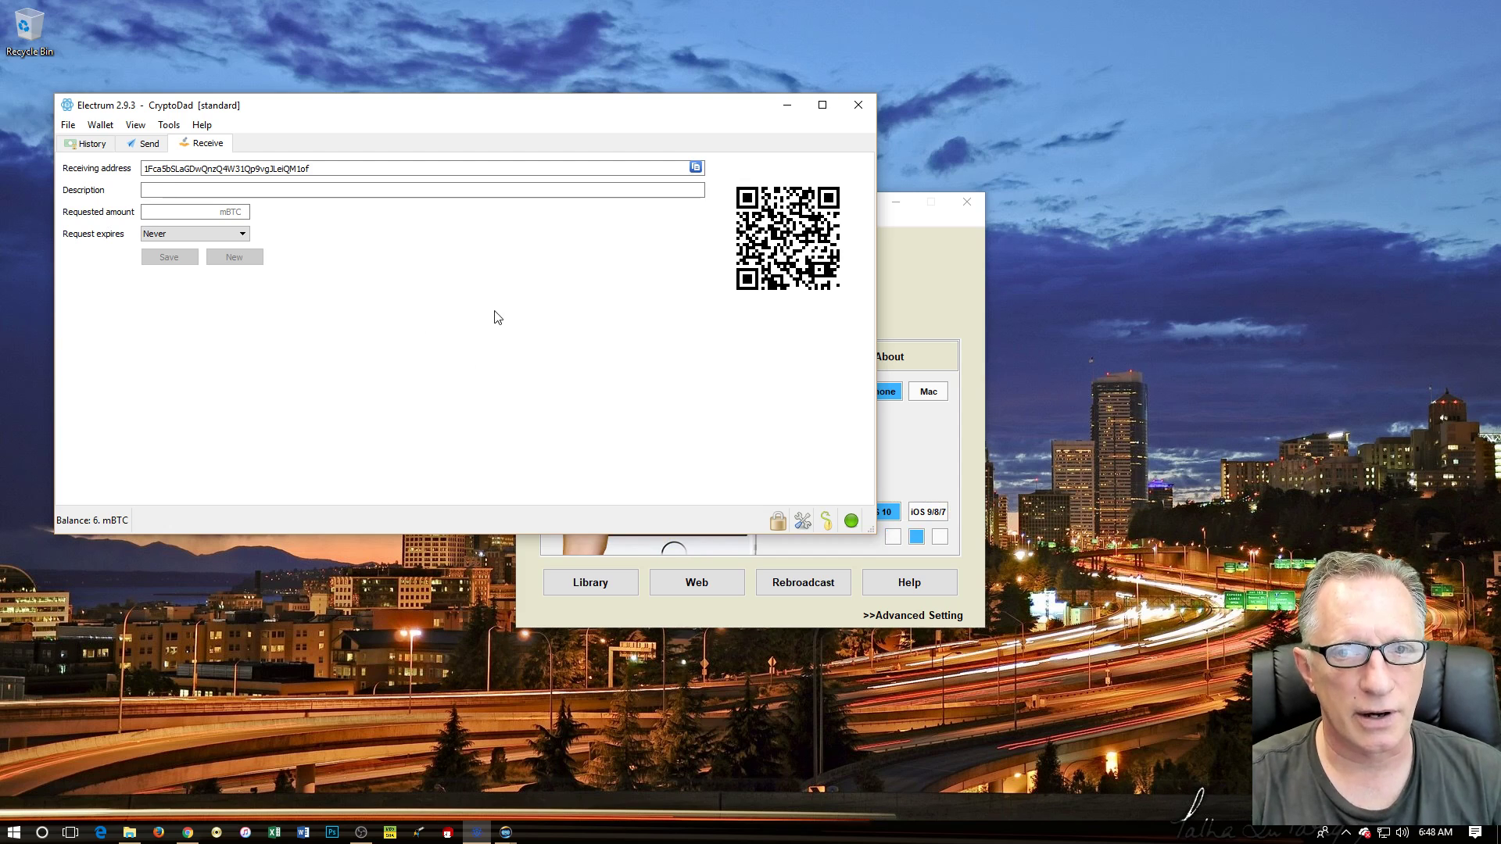
Start a send from the BTC Wallet with the Electrum address pasted as recipient.
left_click(187, 832)
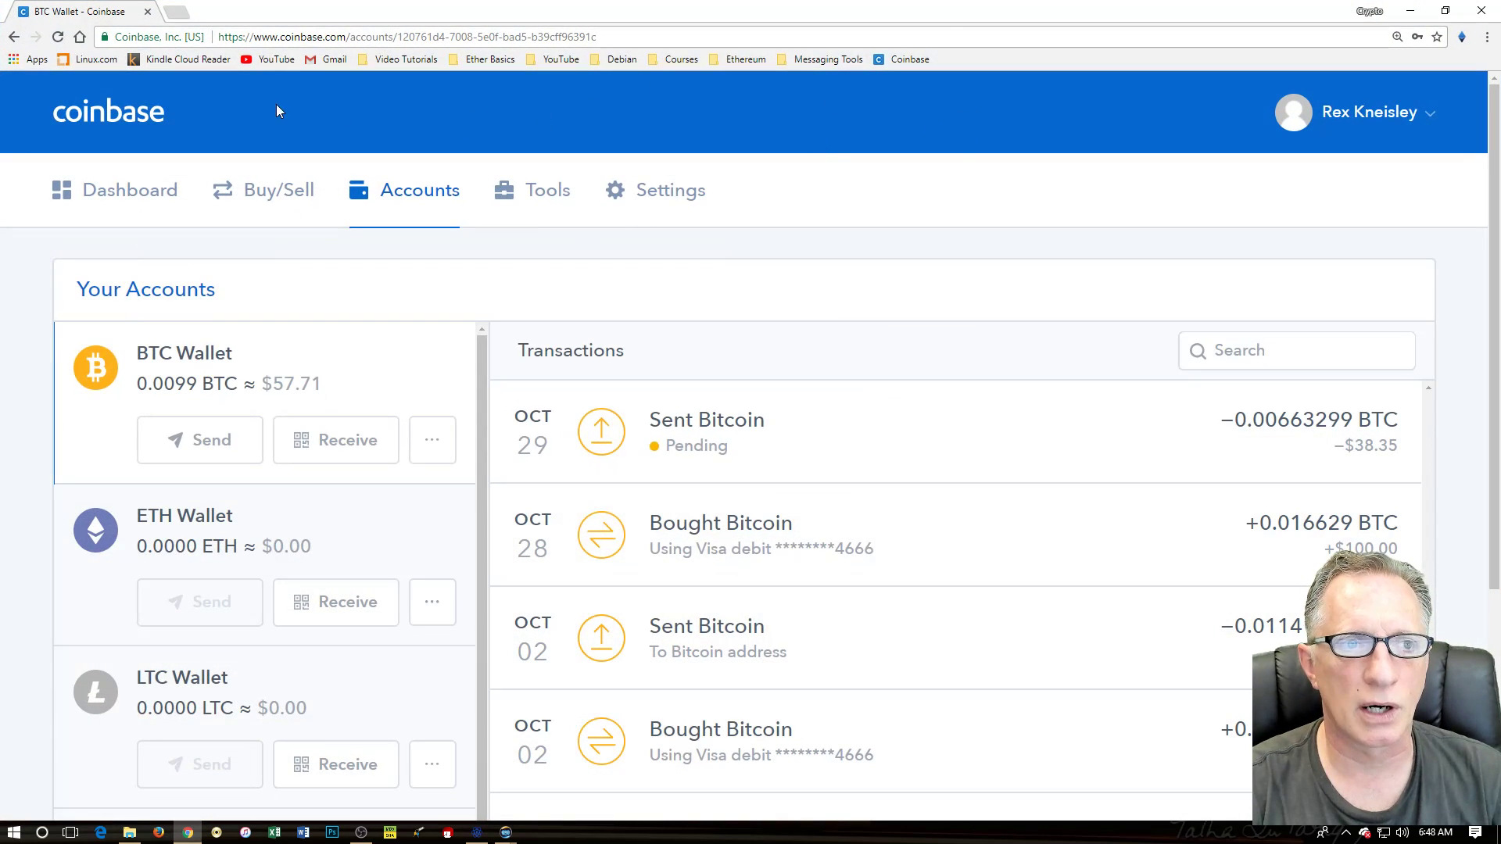
left_click(205, 443)
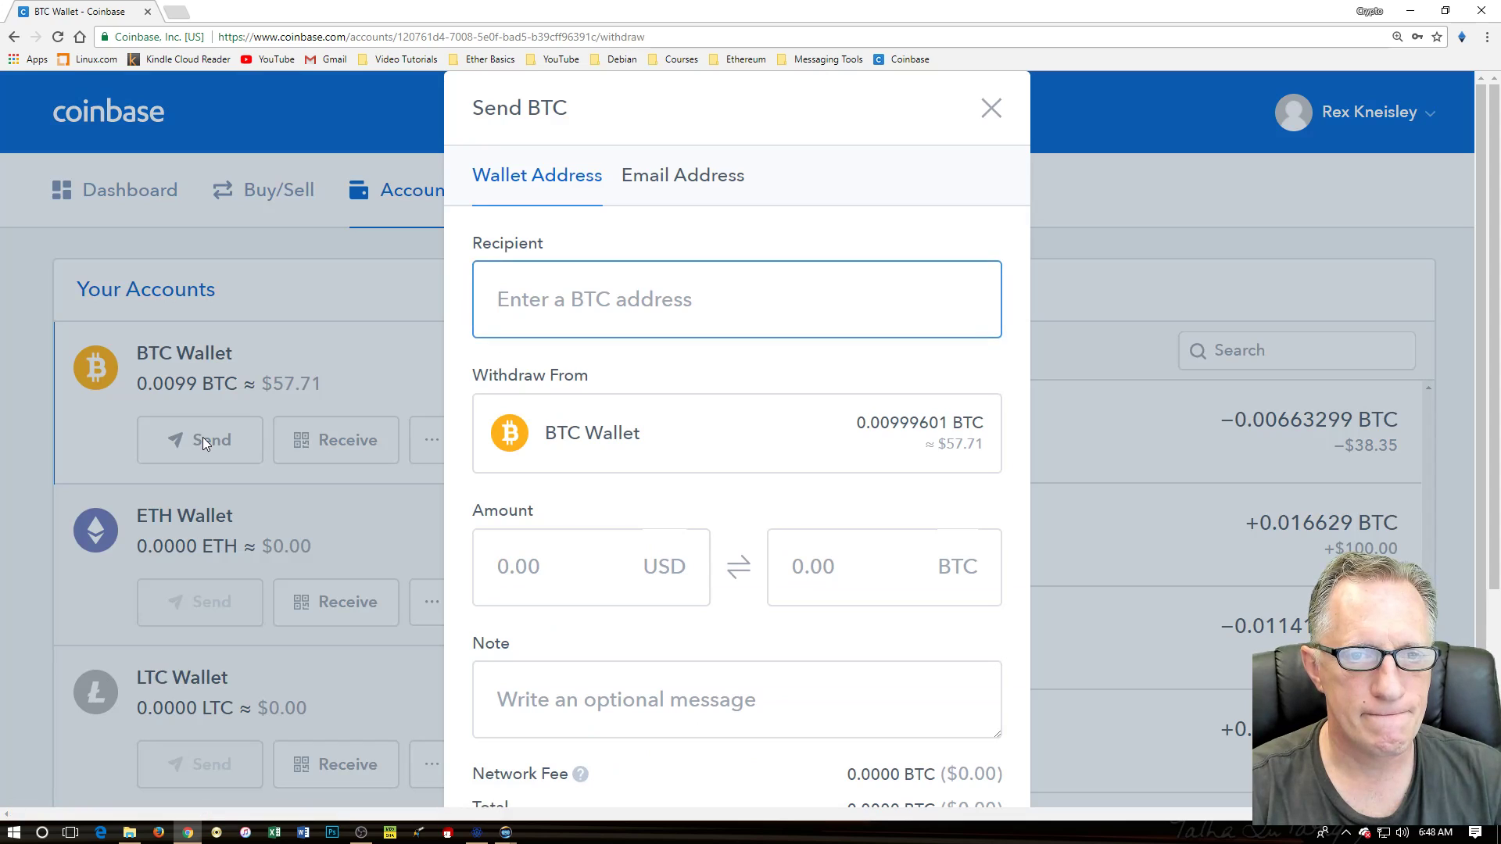
right_click(501, 300)
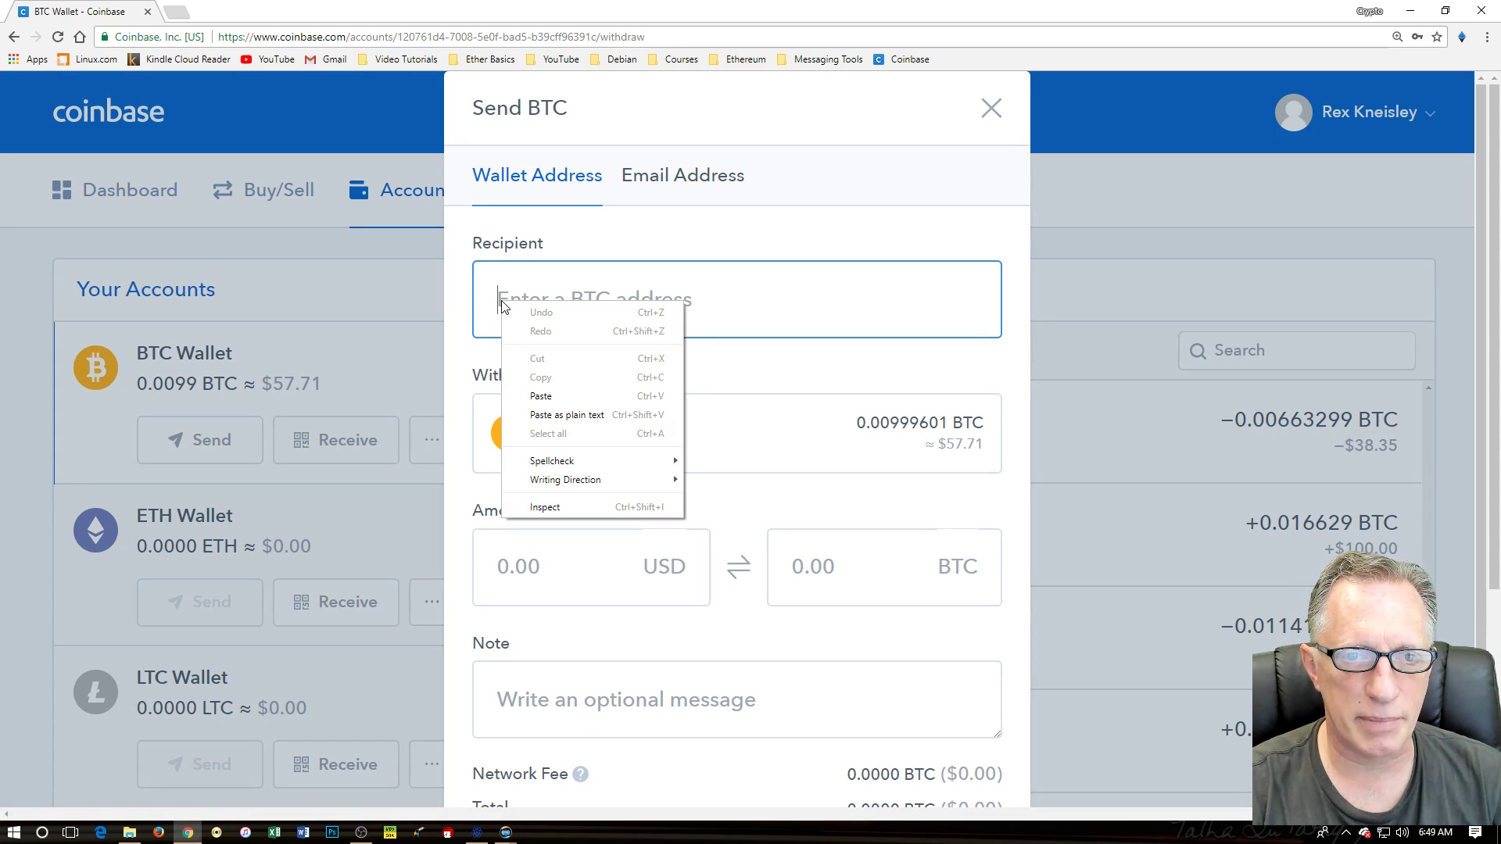
left_click(551, 397)
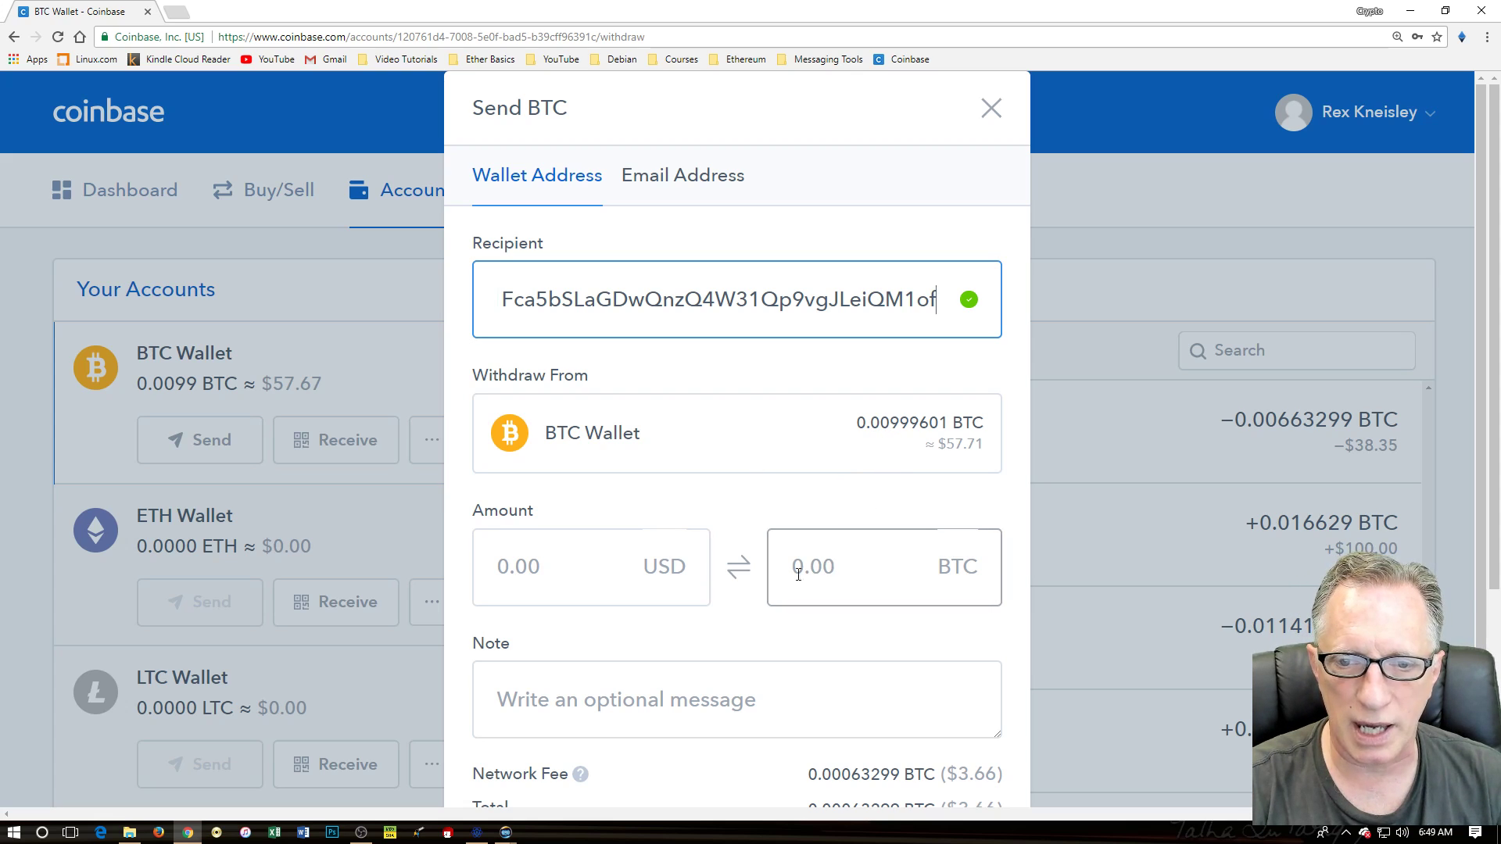
Enter .003 as the BTC amount and continue to the Confirm Send step.
left_click(853, 568)
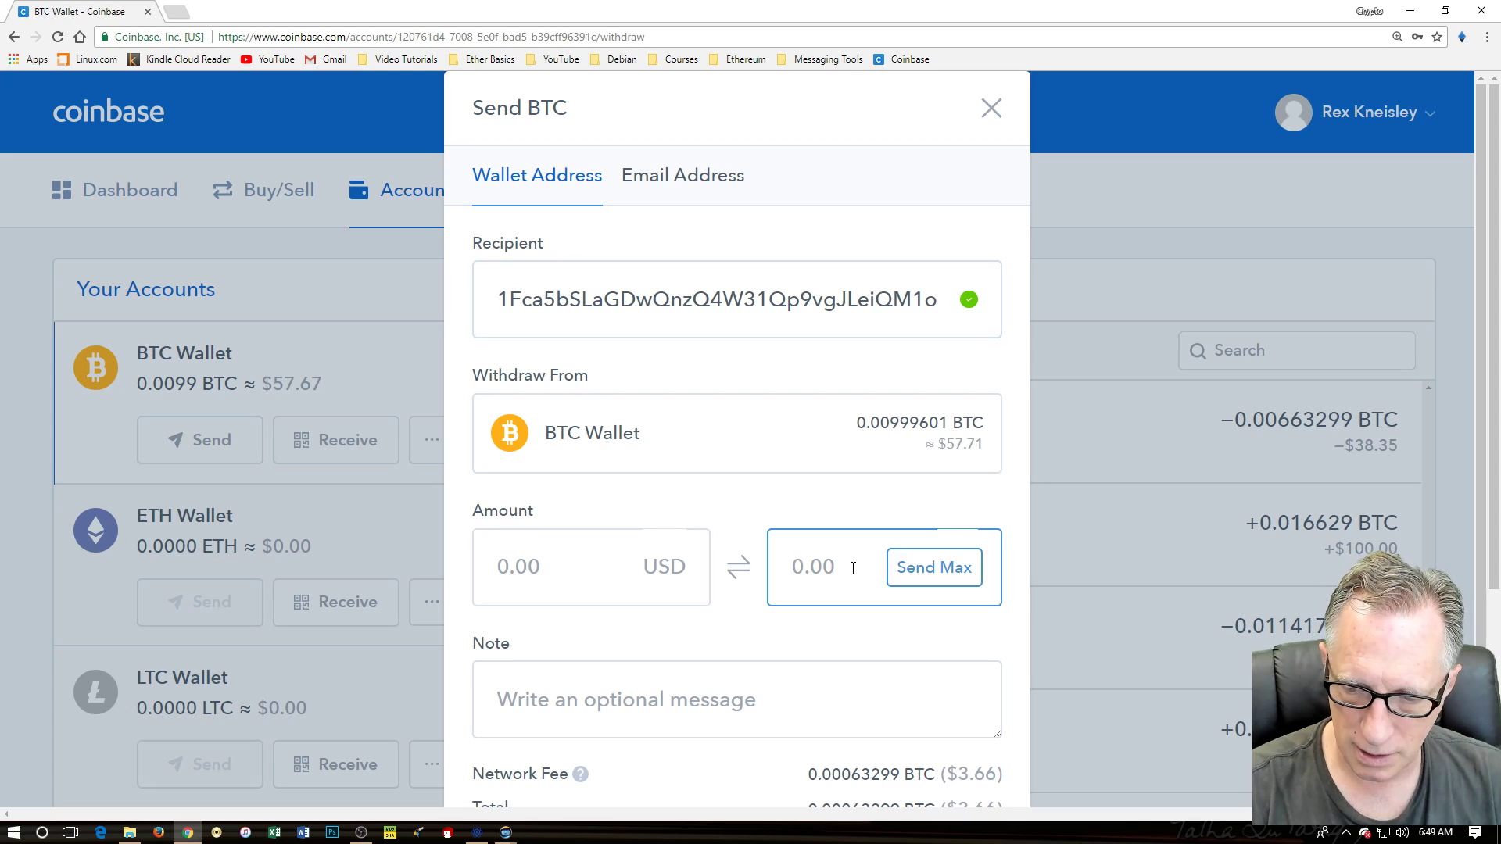
type(".003")
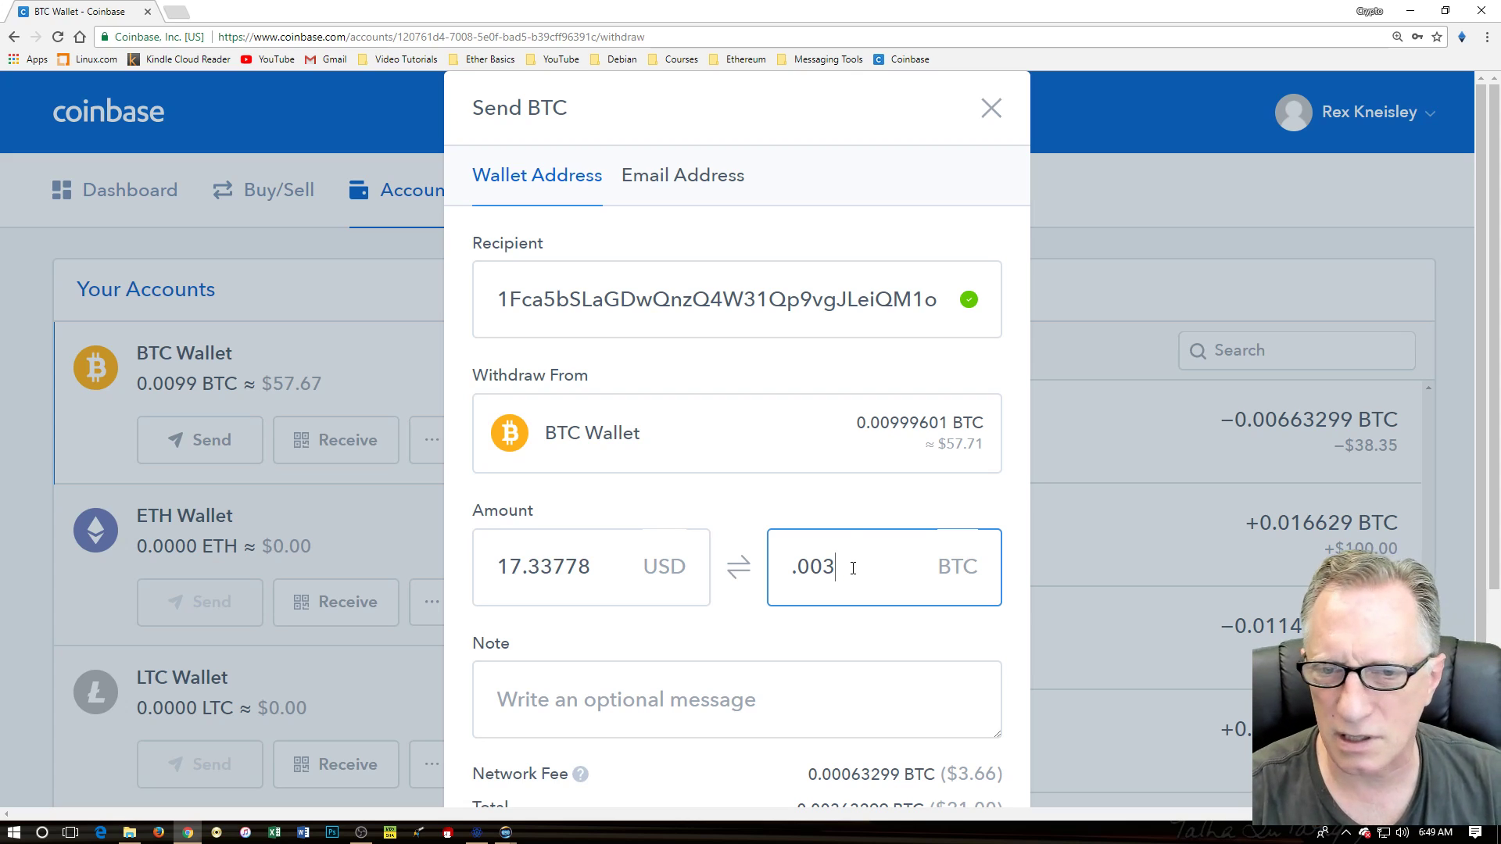
scroll(742, 677, "down", 2)
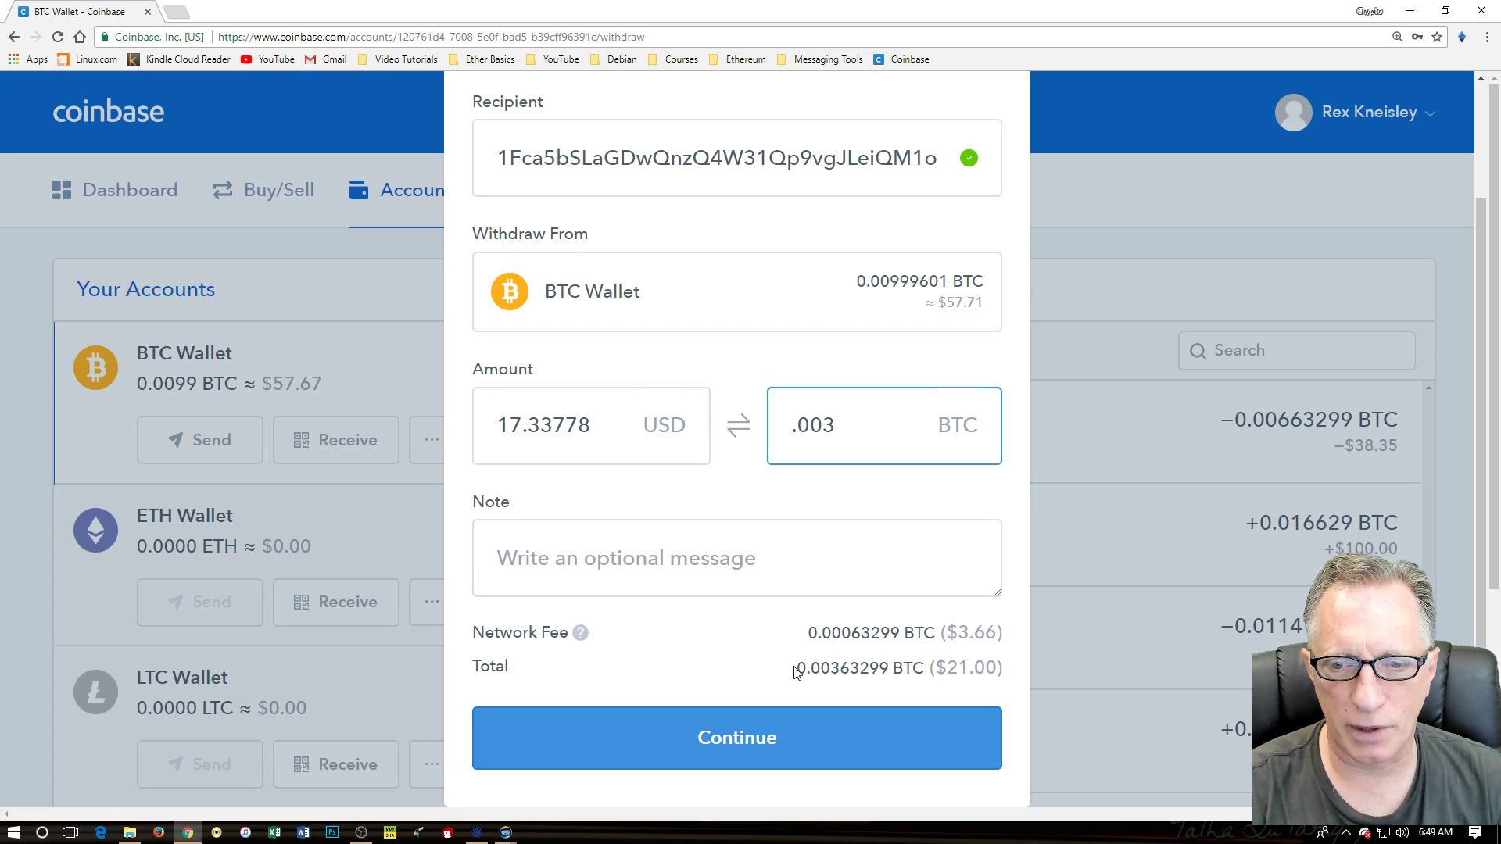
left_click(743, 739)
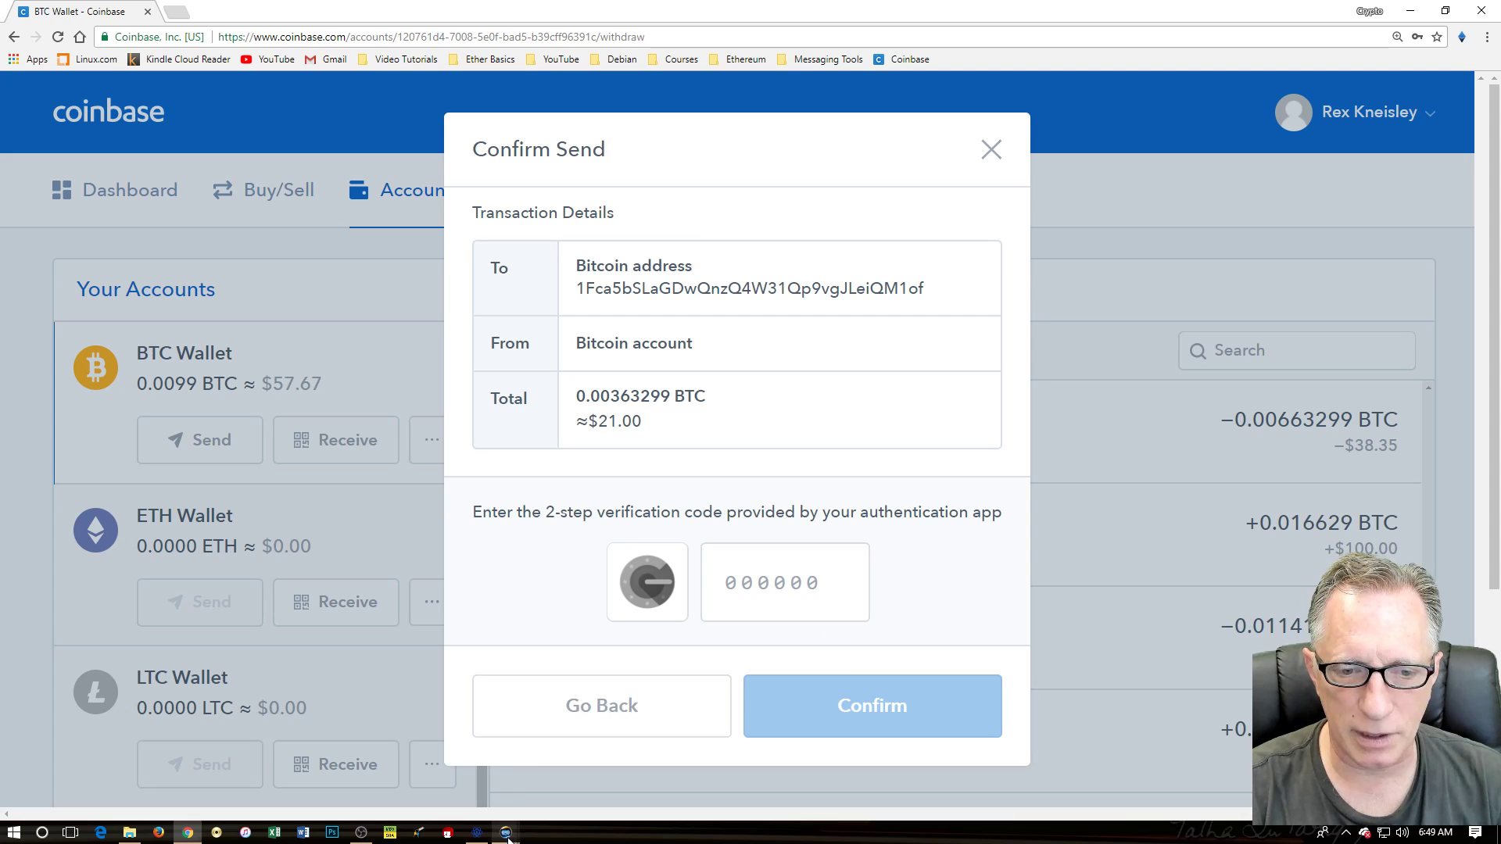
Confirm the 0.003 BTC send with the authenticator code and view its pending details.
mouse_move(508, 835)
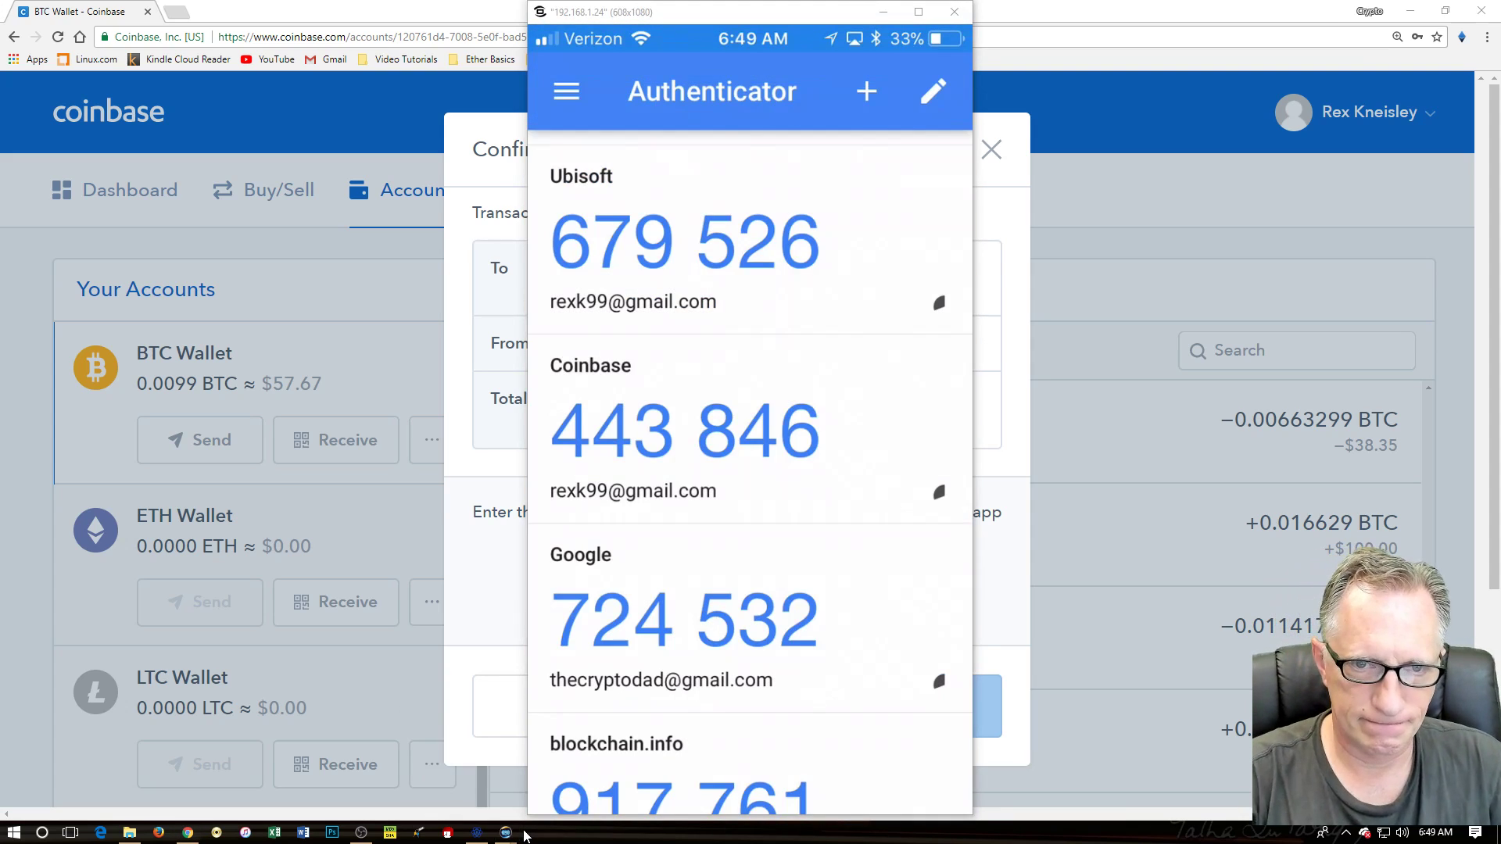
left_click_drag(727, 15, 1255, 22)
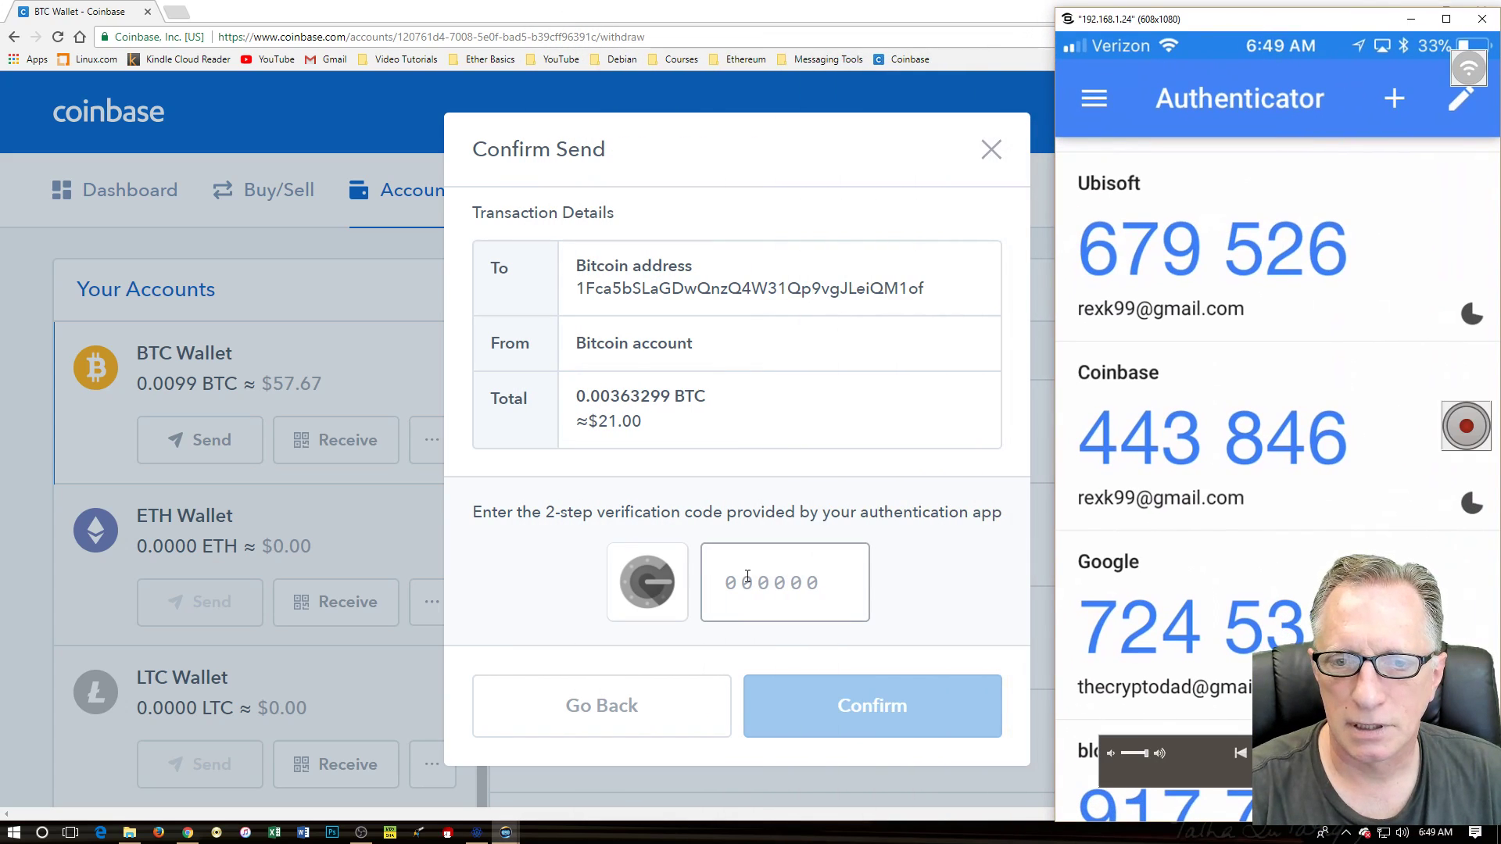
left_click(795, 587)
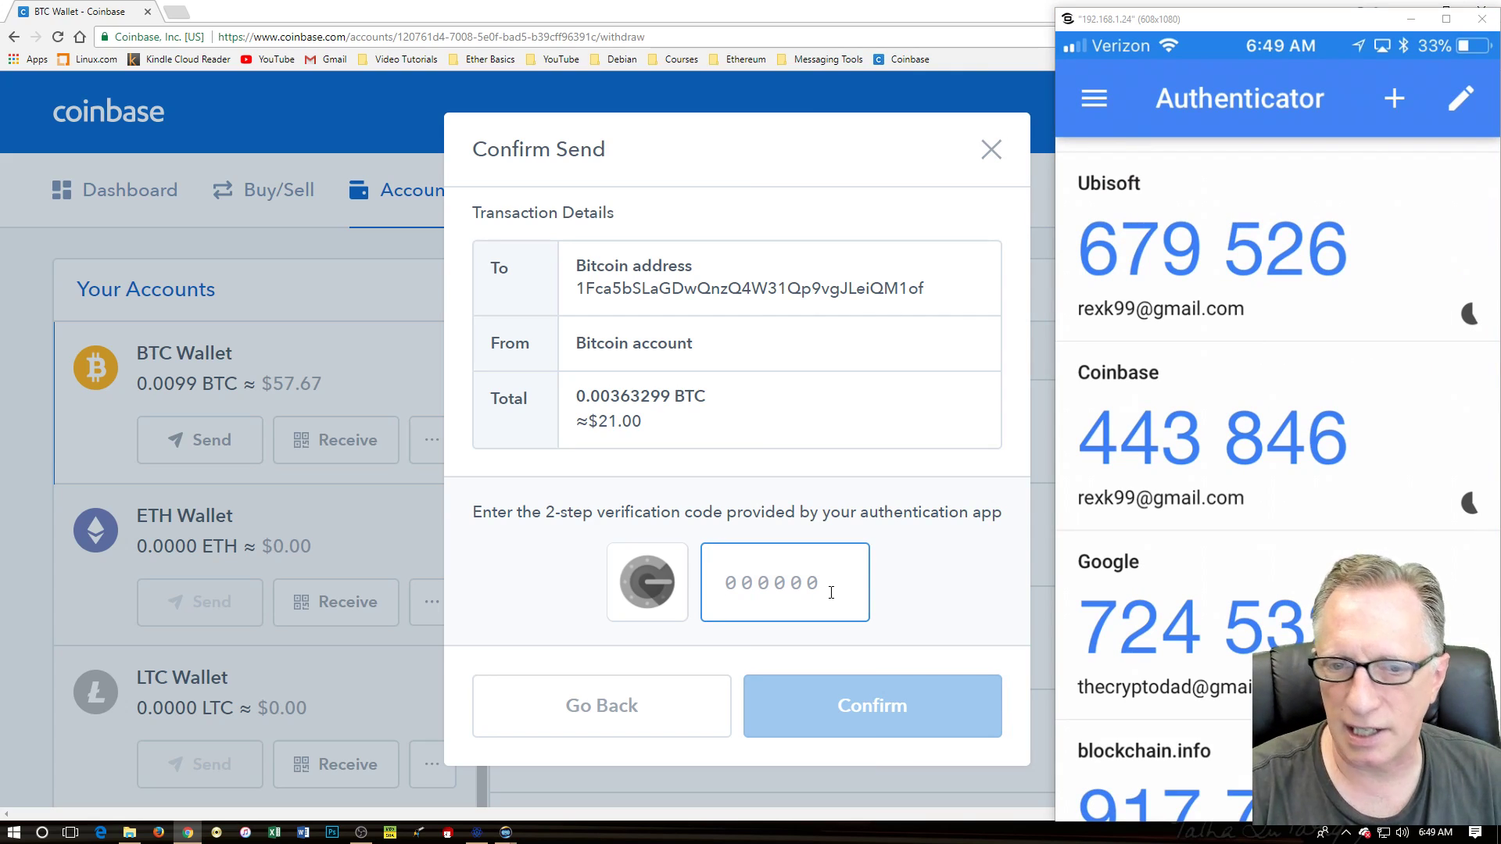
left_click(873, 690)
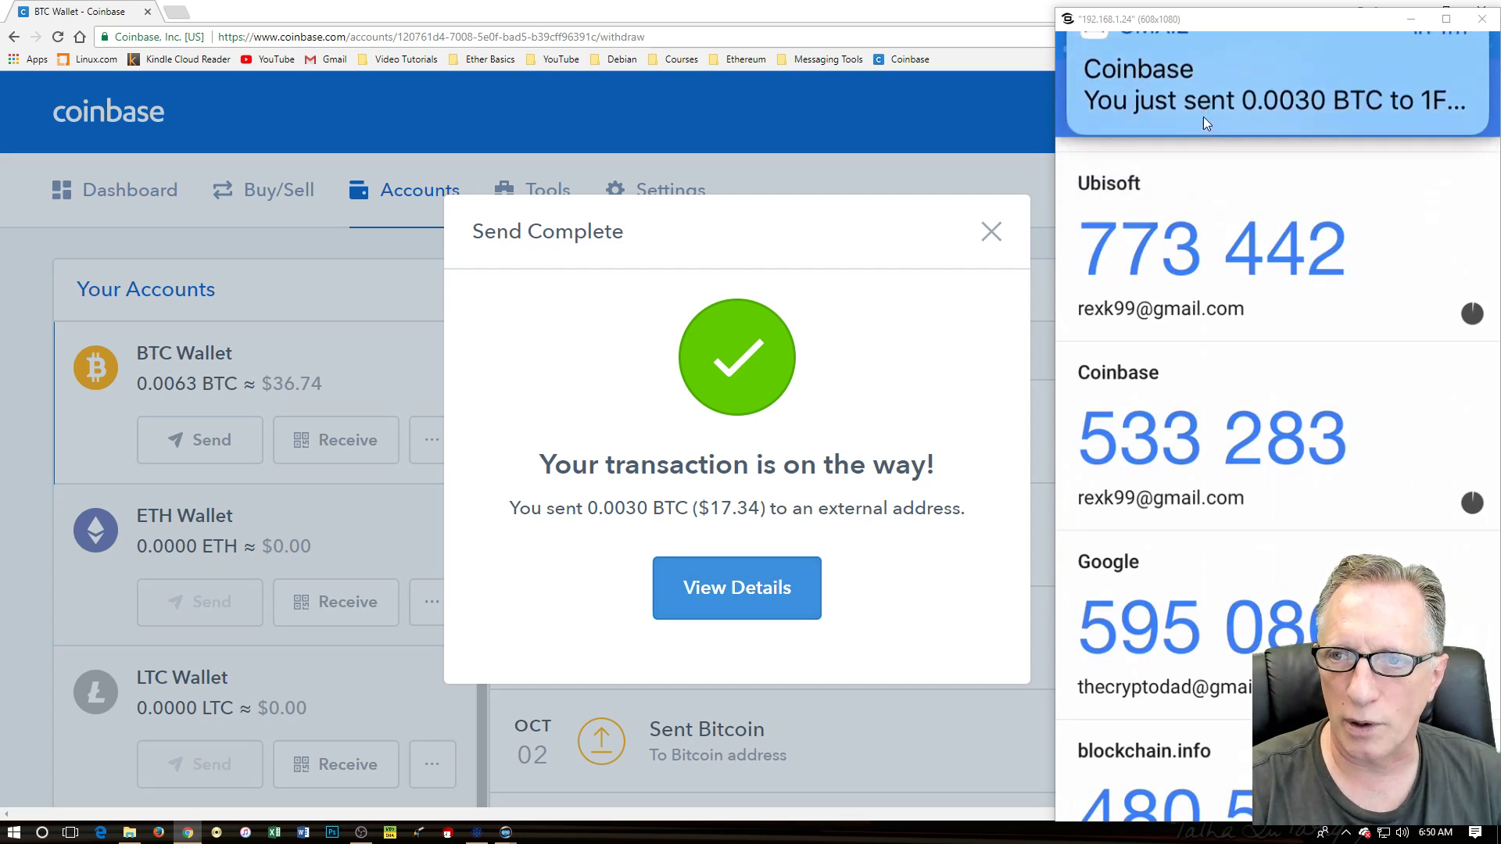
left_click(735, 595)
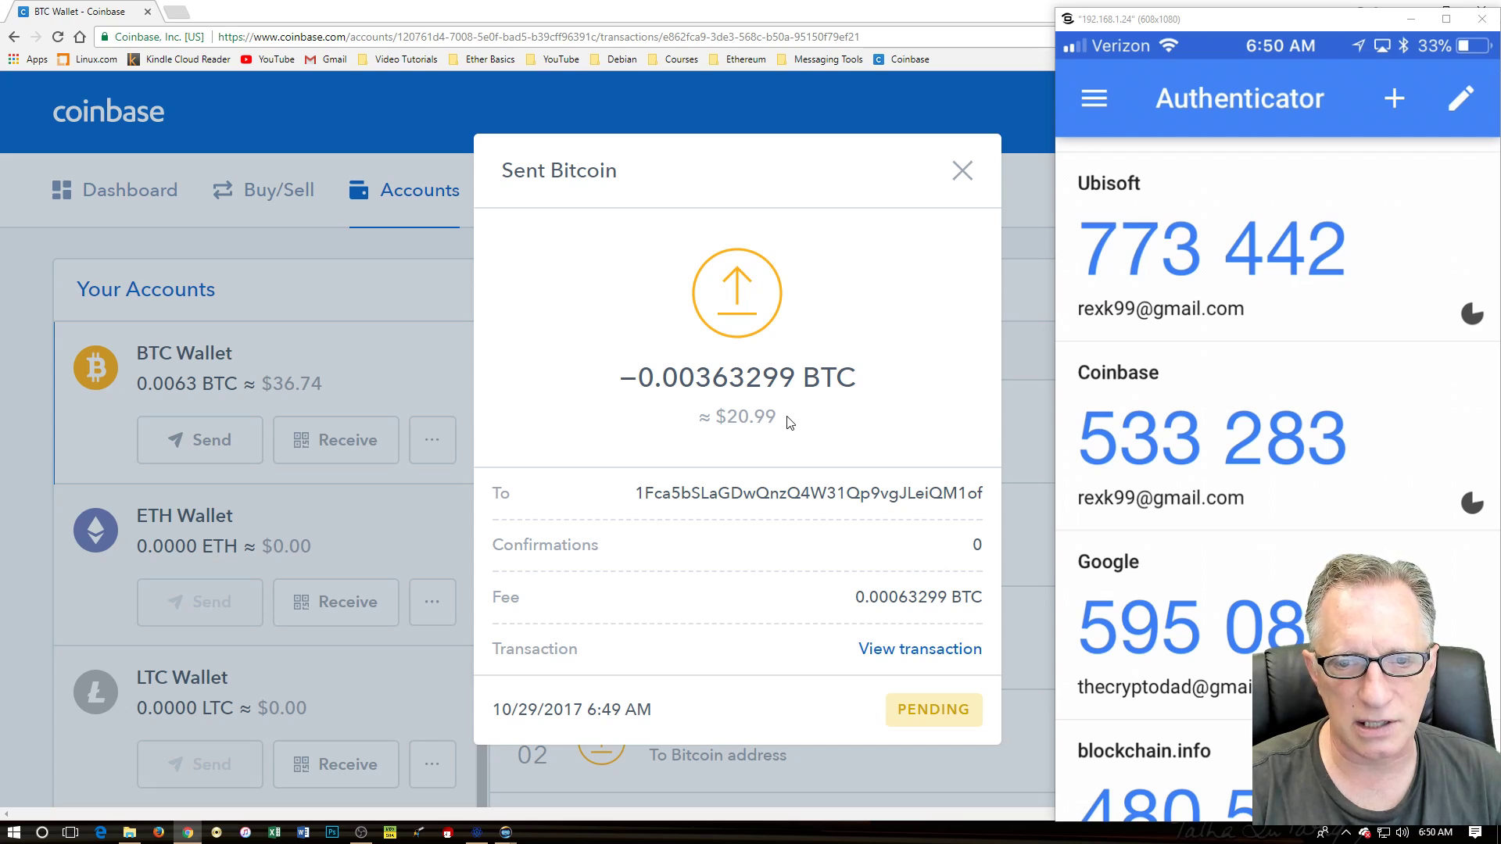
Show Electrum's History and select the unconfirmed +3 mBTC incoming transaction.
left_click(476, 834)
left_click_drag(416, 104, 531, 102)
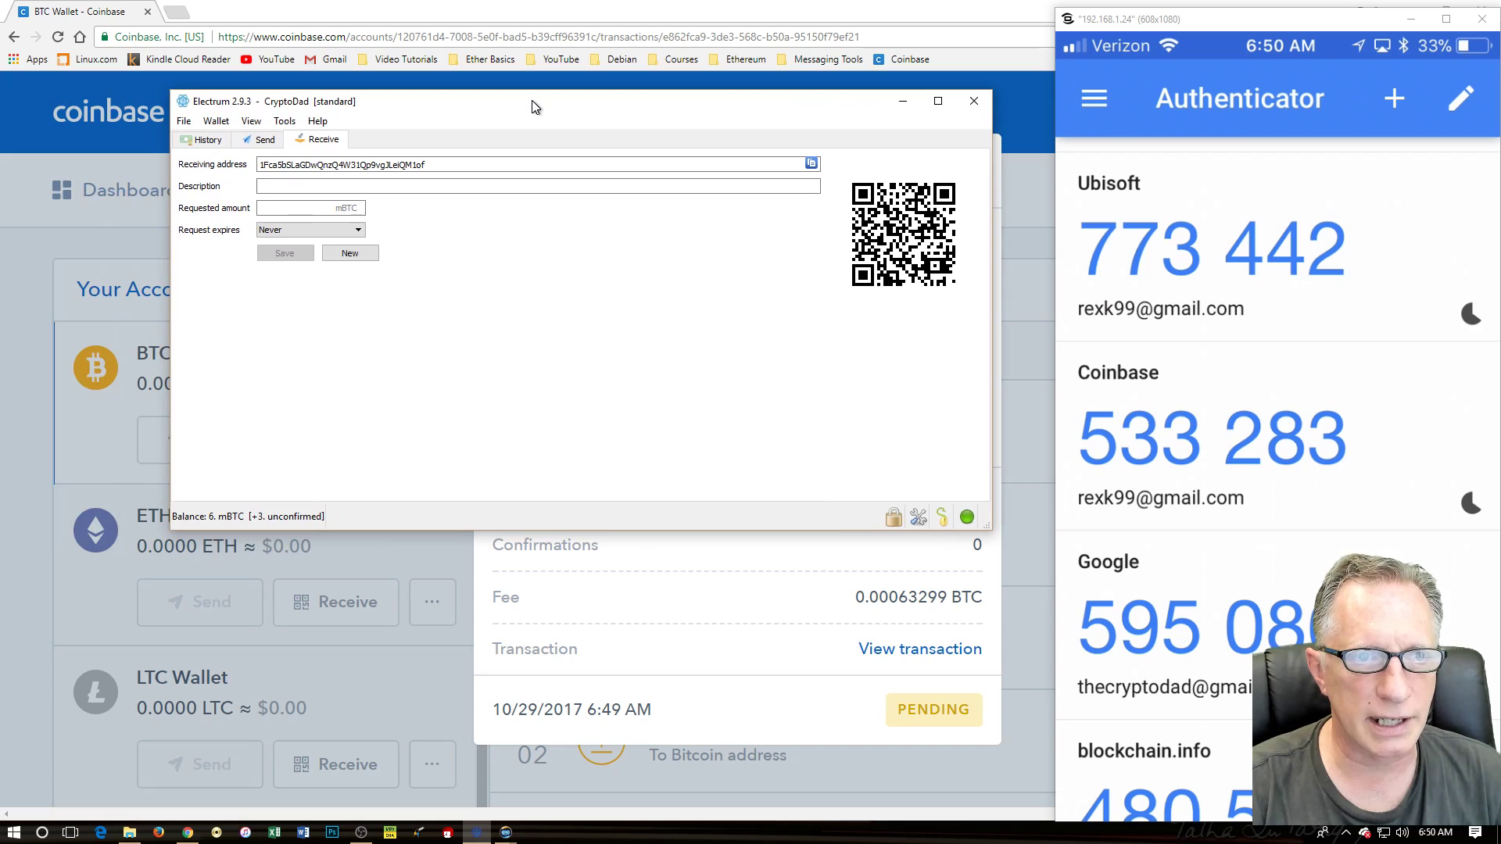
left_click(205, 140)
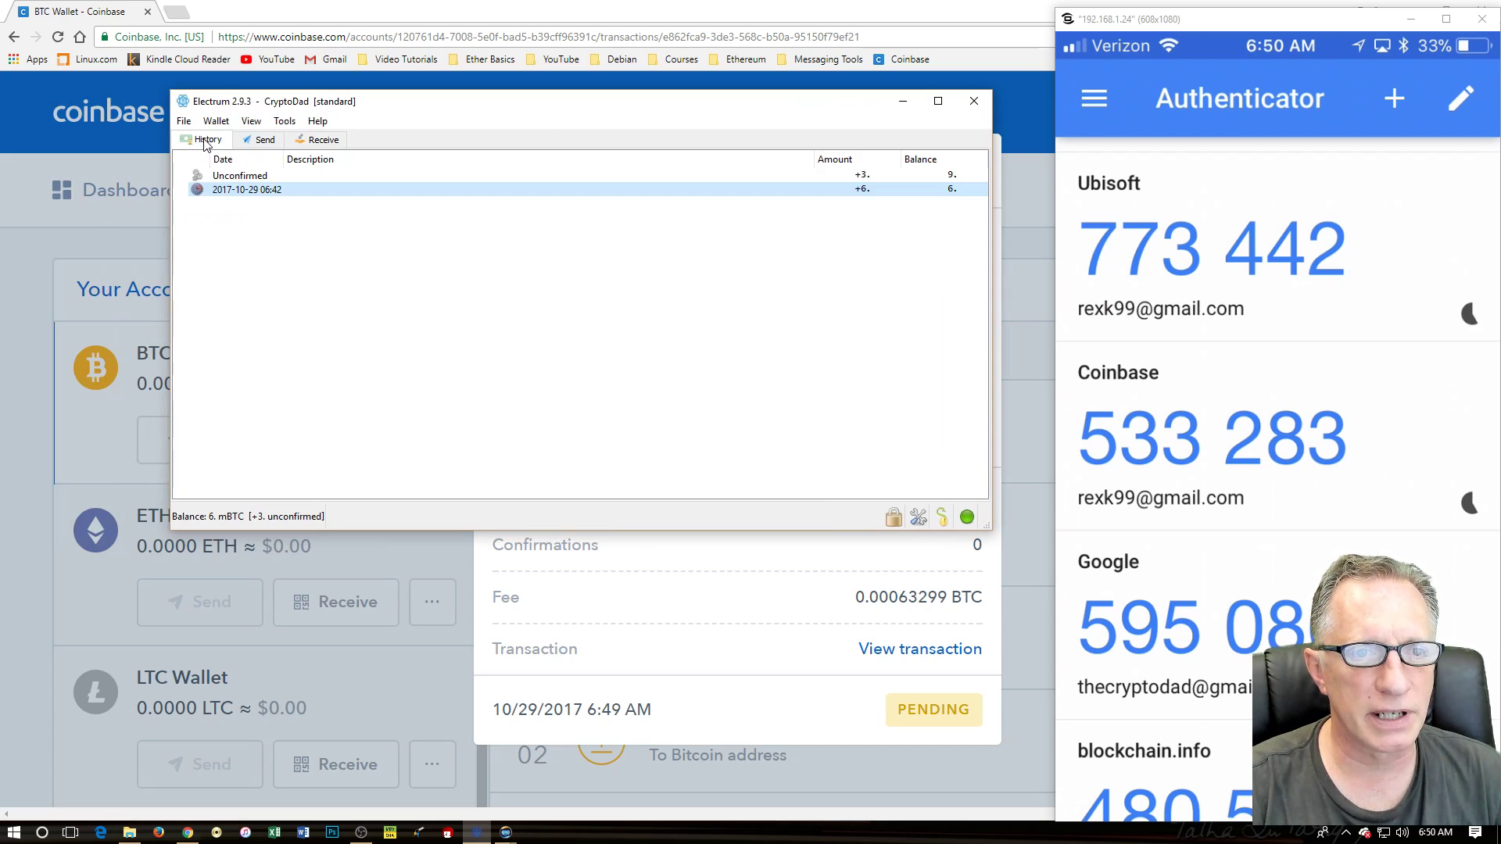
left_click(297, 179)
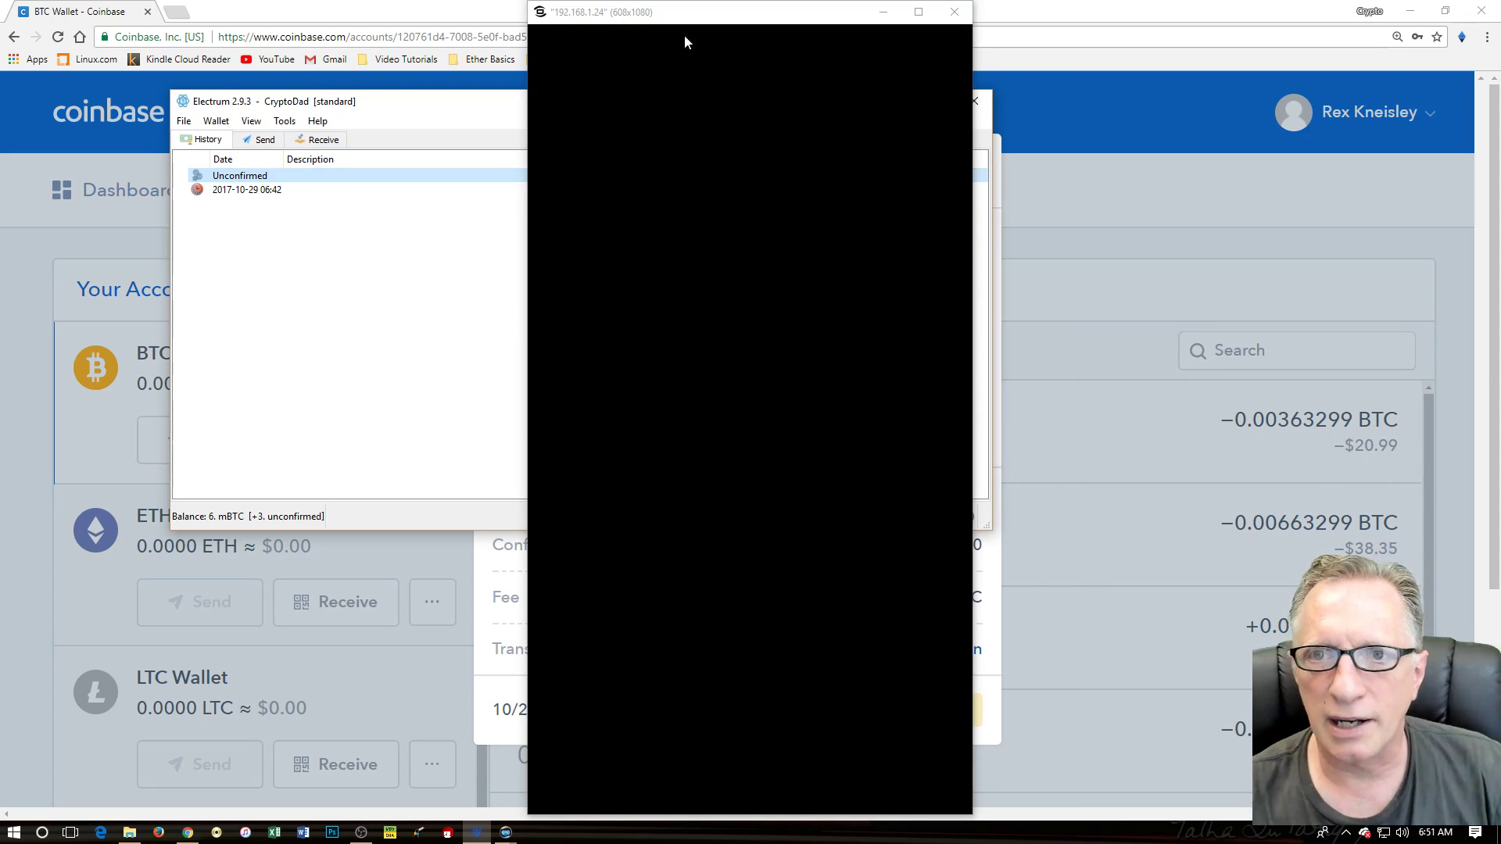
Close the blank X-Mirage window and nudge the Electrum window slightly left.
left_click(883, 11)
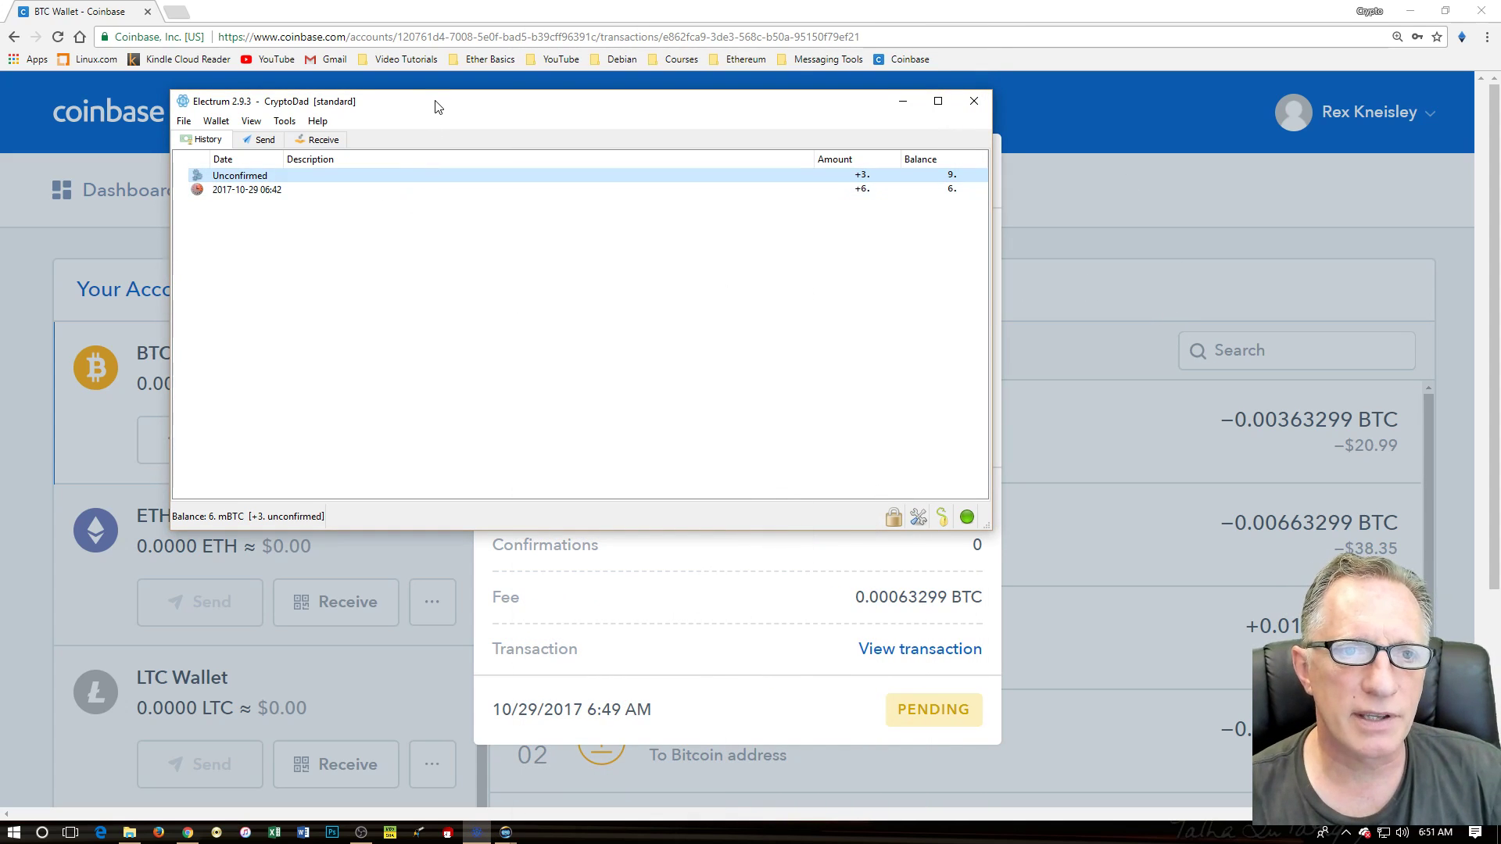
left_click_drag(433, 104, 428, 112)
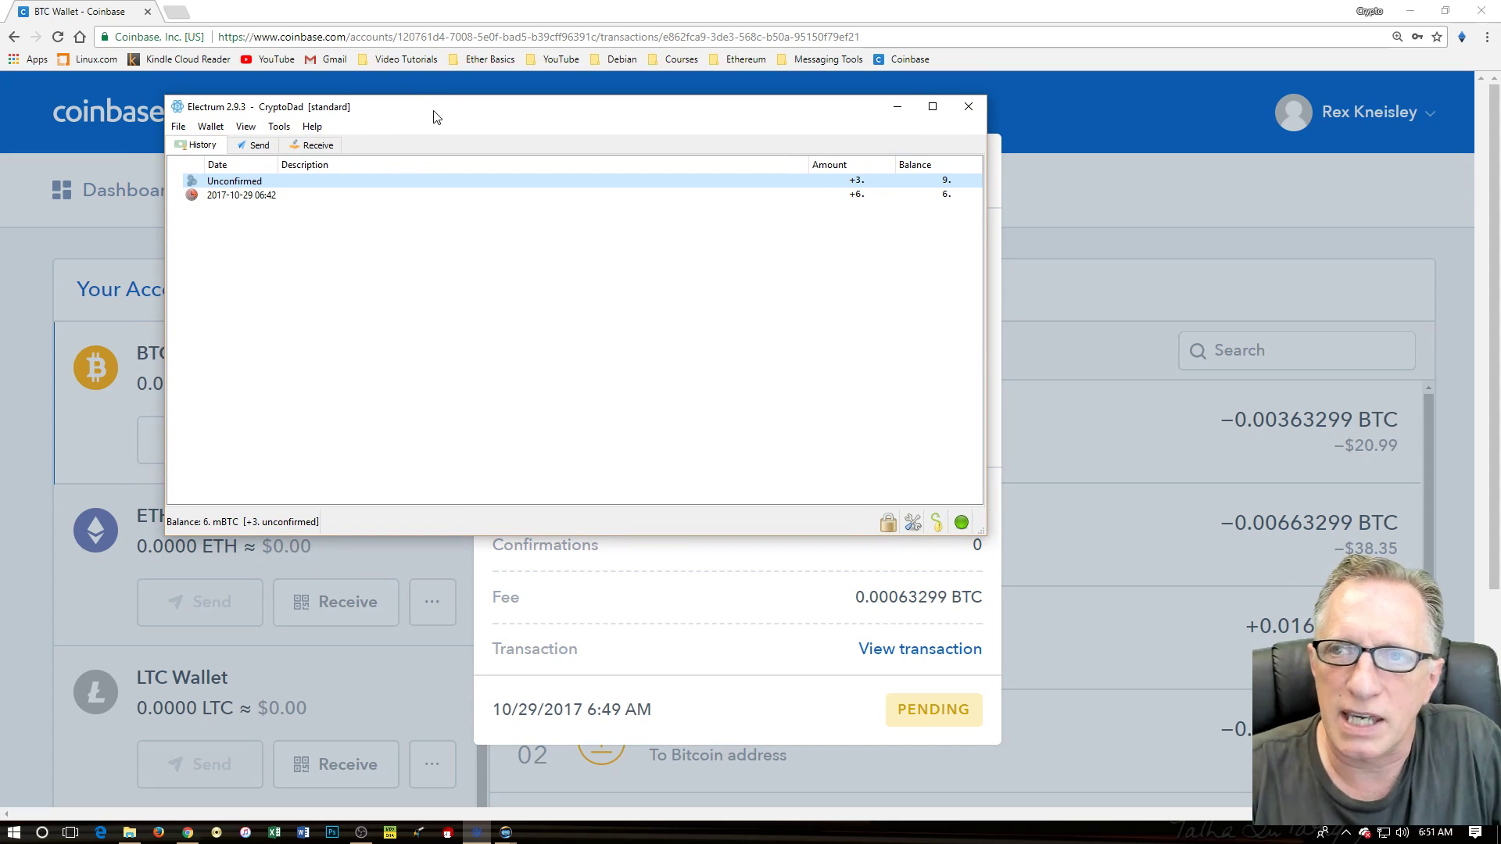